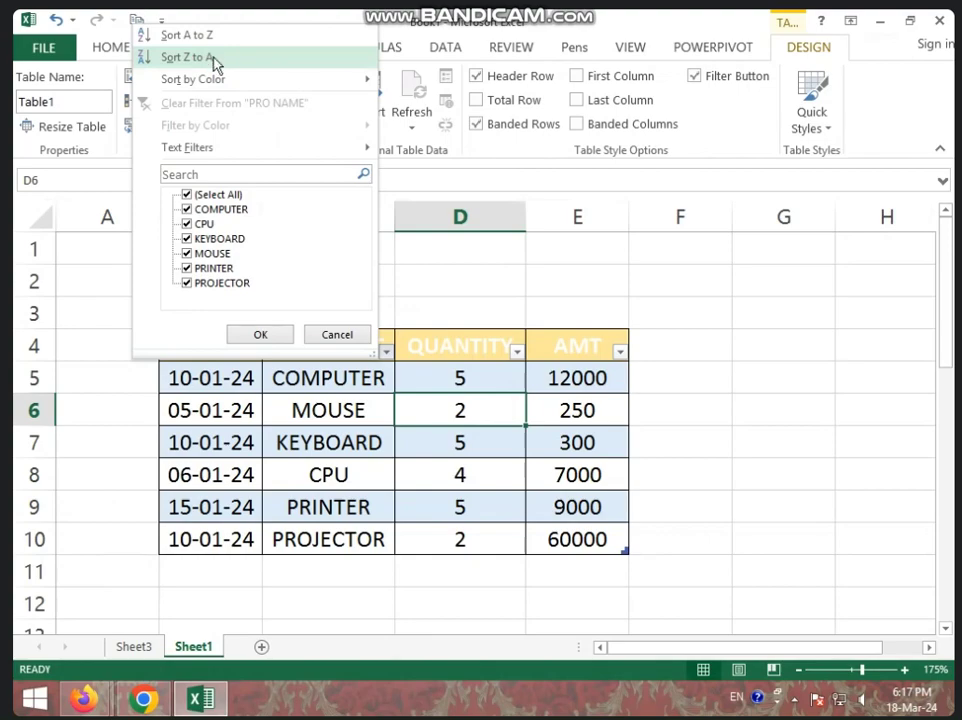
Step: Dismiss the PRO NAME filter list without sorting and bring up the DATE column's filter choices
{"action": "key", "text": "Escape"}
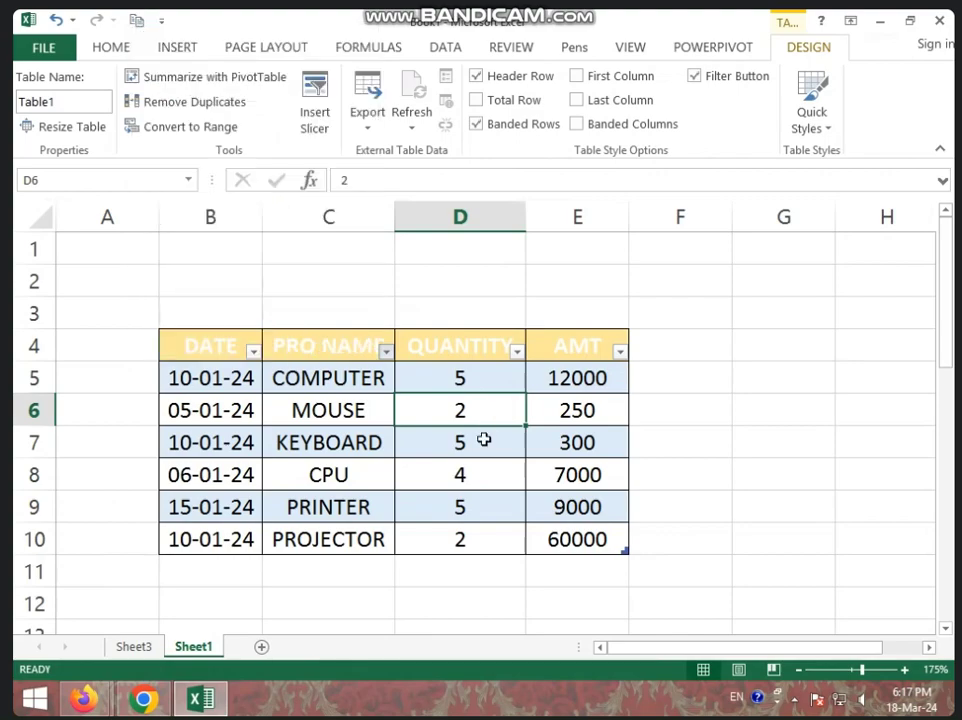
{"action": "left_click", "coordinate": [254, 353]}
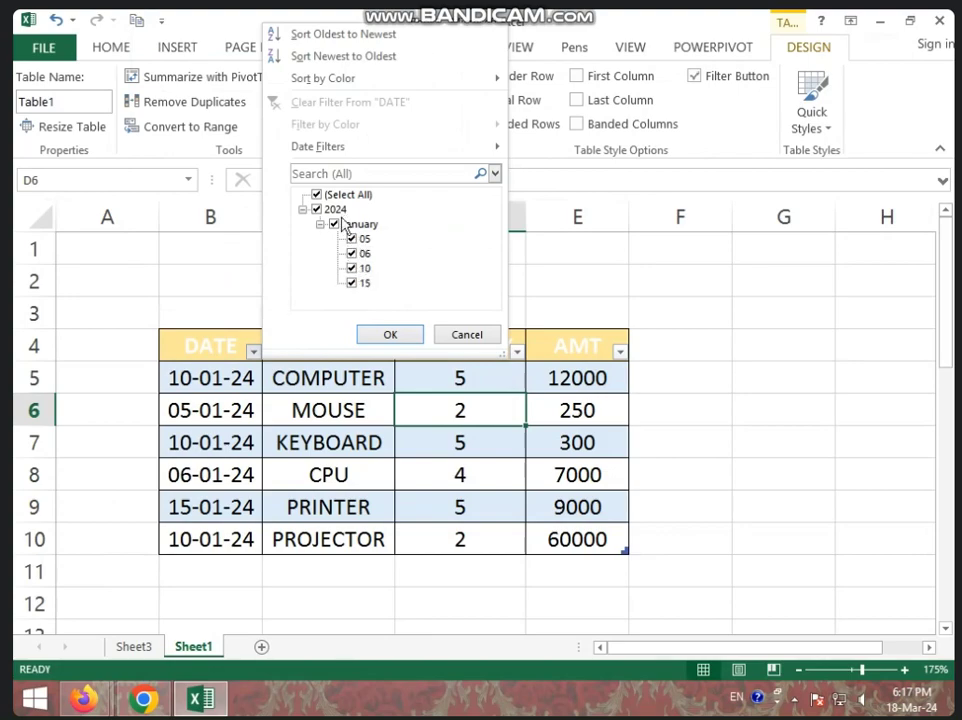
Step: Filter the DATE column to show only the 10-01-24 rows
{"action": "left_click", "coordinate": [337, 197]}
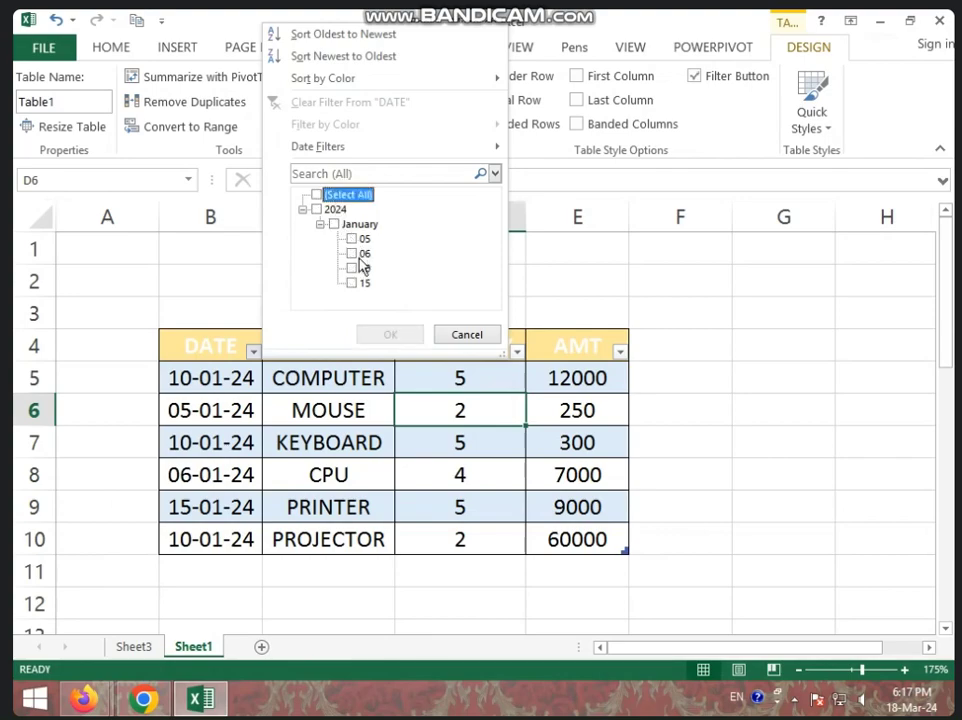
{"action": "left_click", "coordinate": [356, 268]}
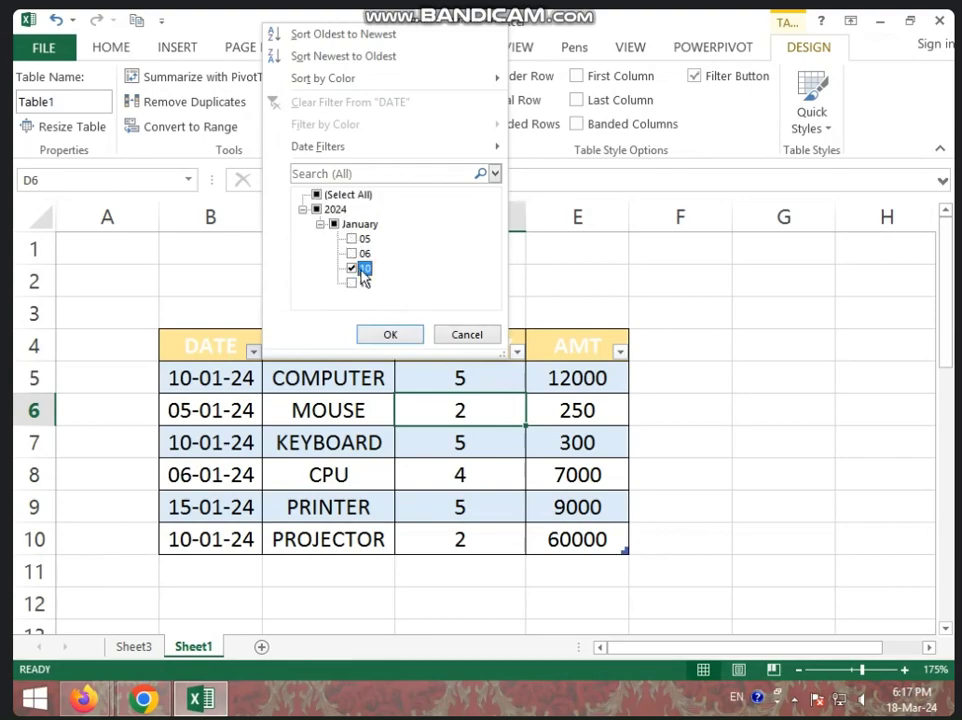
{"action": "left_click", "coordinate": [390, 334]}
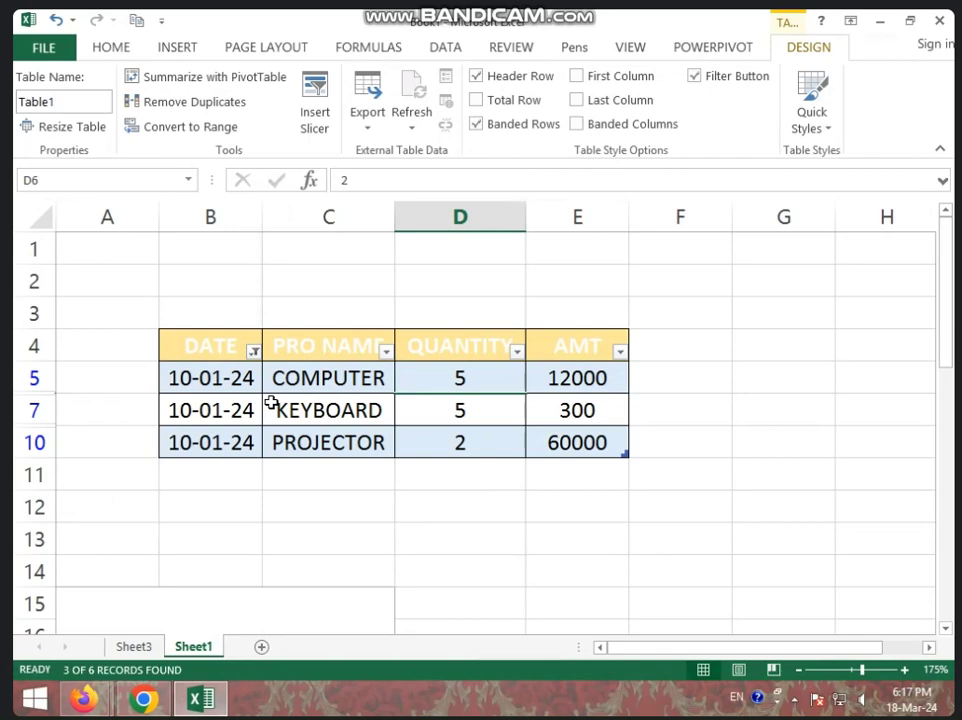
Step: Re-check all 2024 dates in the DATE filter so all six rows show again
{"action": "left_click", "coordinate": [254, 351]}
{"action": "left_click", "coordinate": [333, 209]}
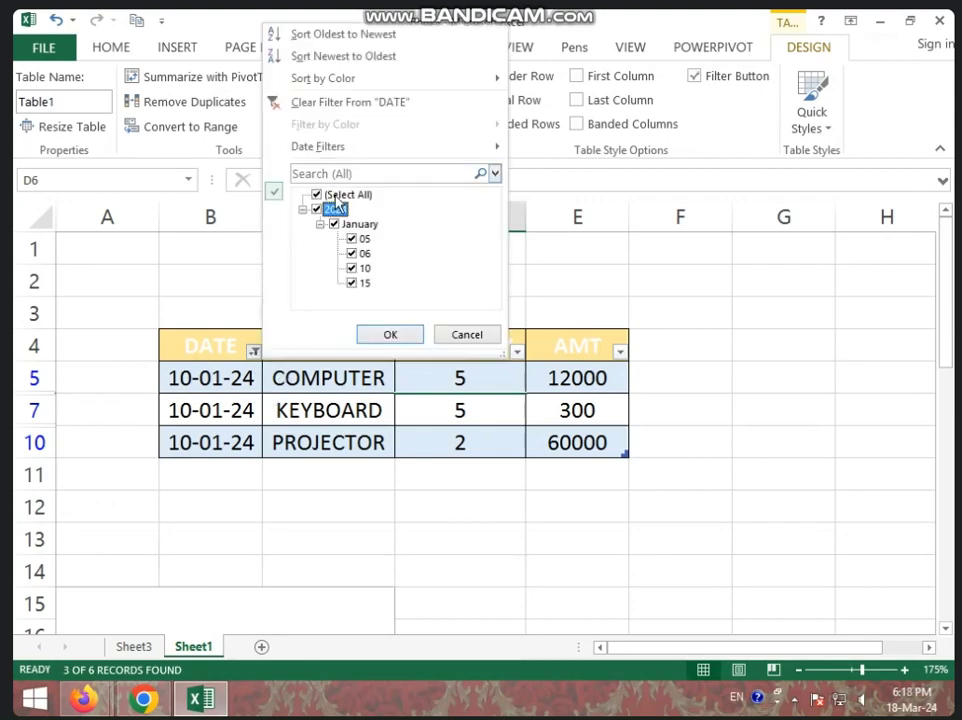
{"action": "left_click", "coordinate": [389, 334]}
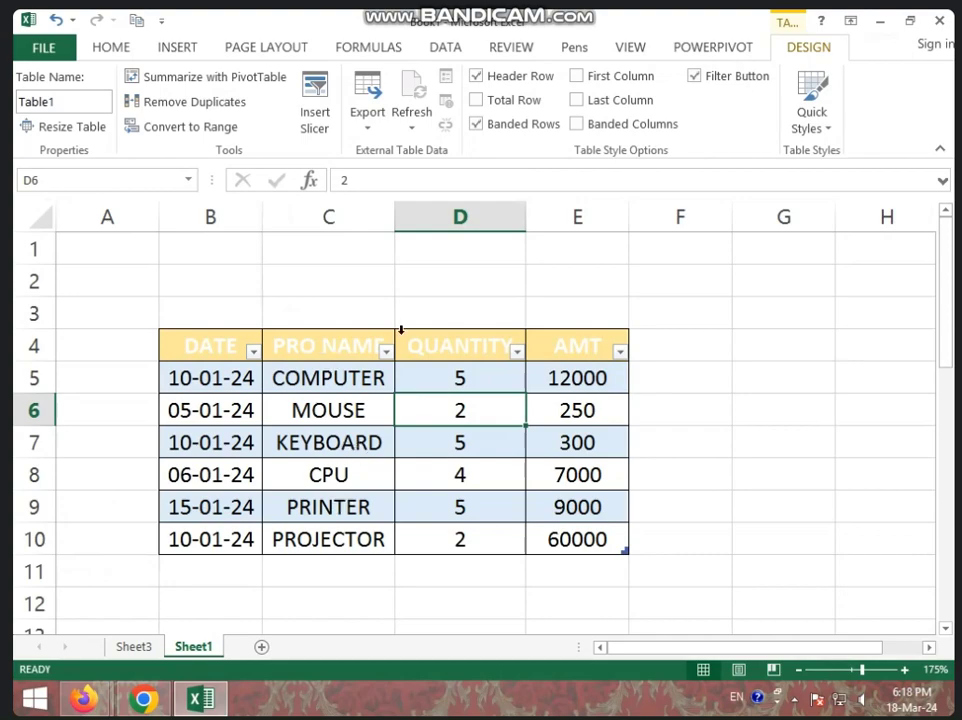
Step: Preview the Insert Illustrations options, then add blank Sheet4 and select its cell D11
{"action": "left_click", "coordinate": [188, 52]}
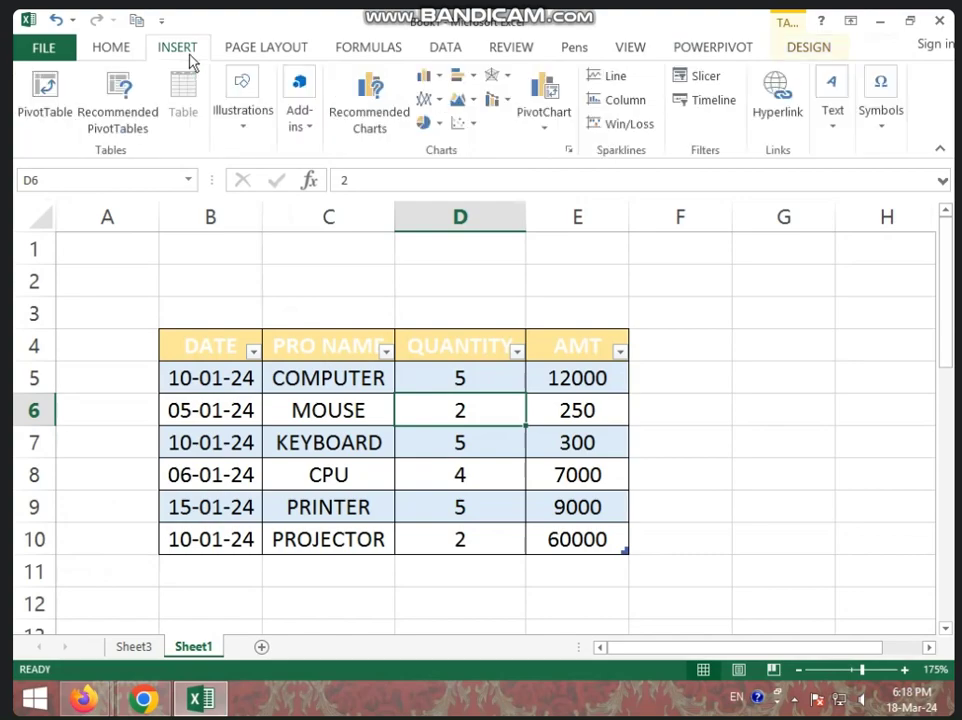
{"action": "left_click", "coordinate": [255, 287]}
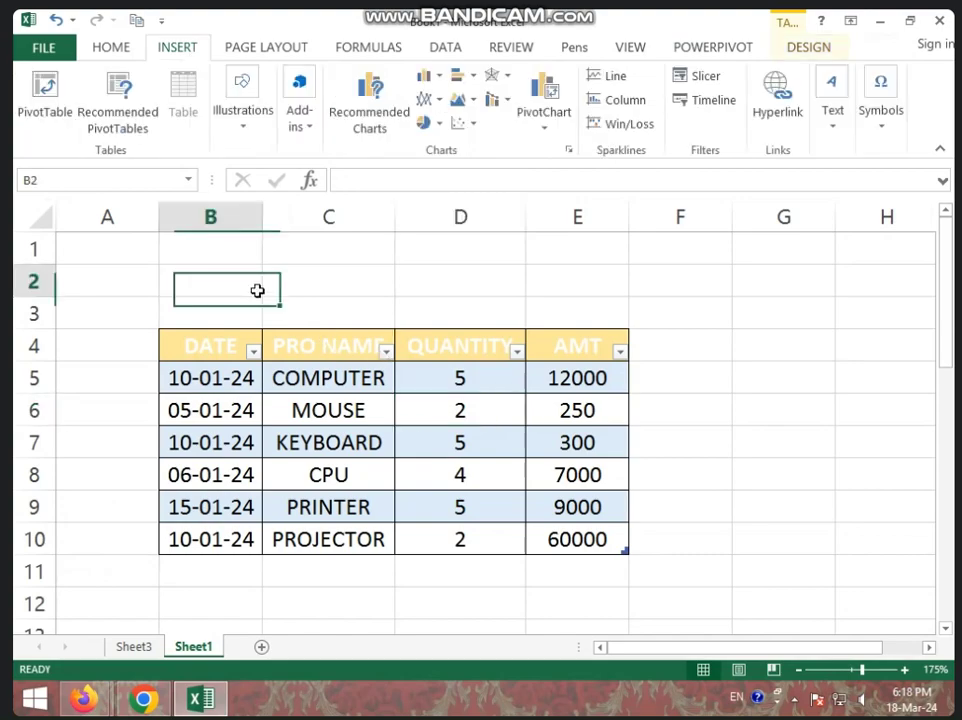
{"action": "left_click", "coordinate": [245, 134]}
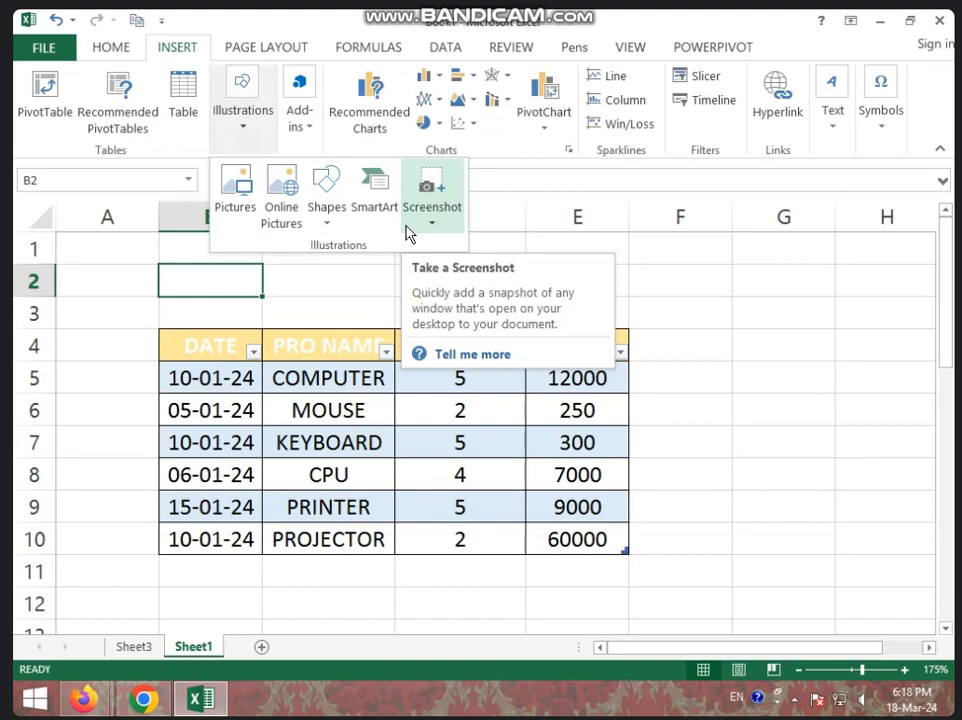
{"action": "left_click", "coordinate": [393, 374]}
{"action": "mouse_move", "coordinate": [204, 356]}
{"action": "left_mouse_down"}
{"action": "mouse_move", "coordinate": [557, 401]}
{"action": "mouse_move", "coordinate": [590, 498]}
{"action": "left_mouse_up"}
{"action": "left_click", "coordinate": [783, 474]}
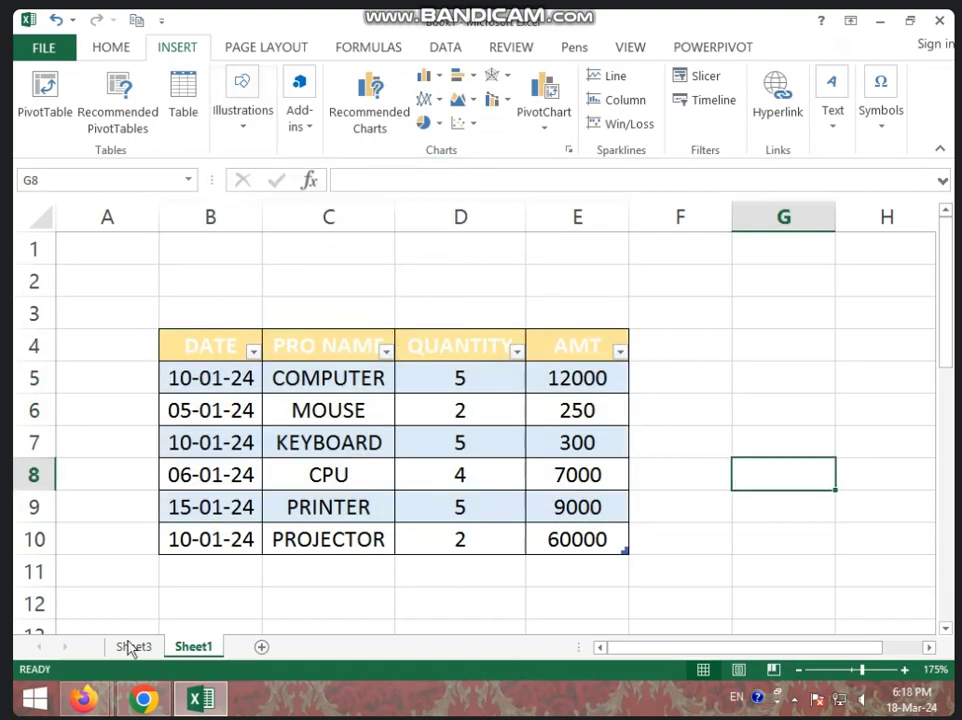
{"action": "left_click", "coordinate": [262, 650]}
{"action": "left_click", "coordinate": [256, 413]}
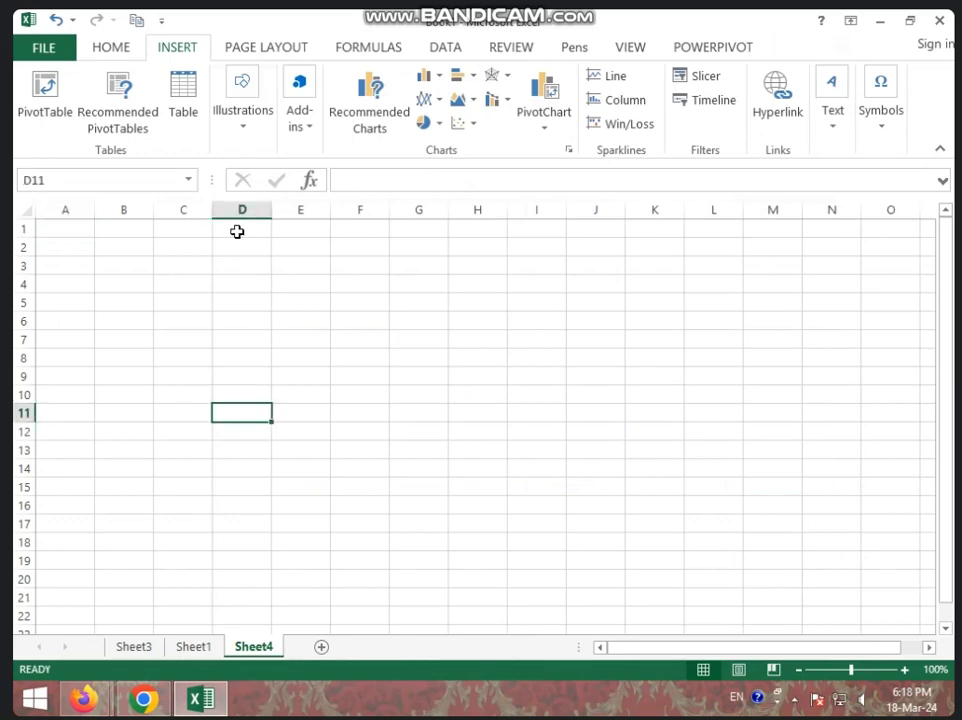
Step: Start inserting a picture stored on the computer from Illustrations > Pictures
{"action": "left_click", "coordinate": [246, 131]}
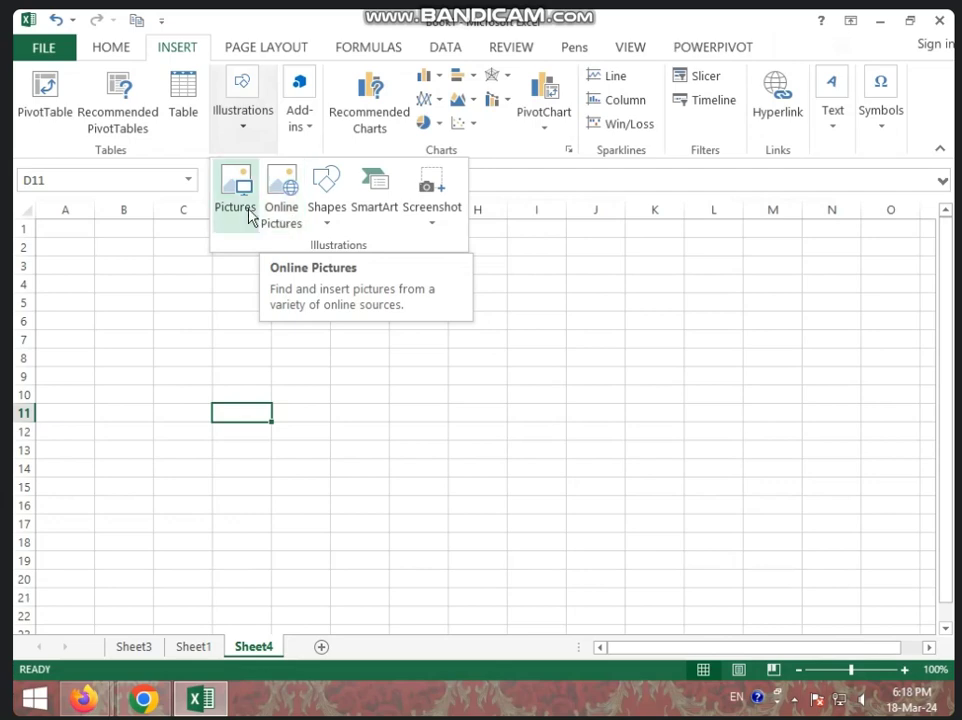
{"action": "left_click", "coordinate": [246, 212]}
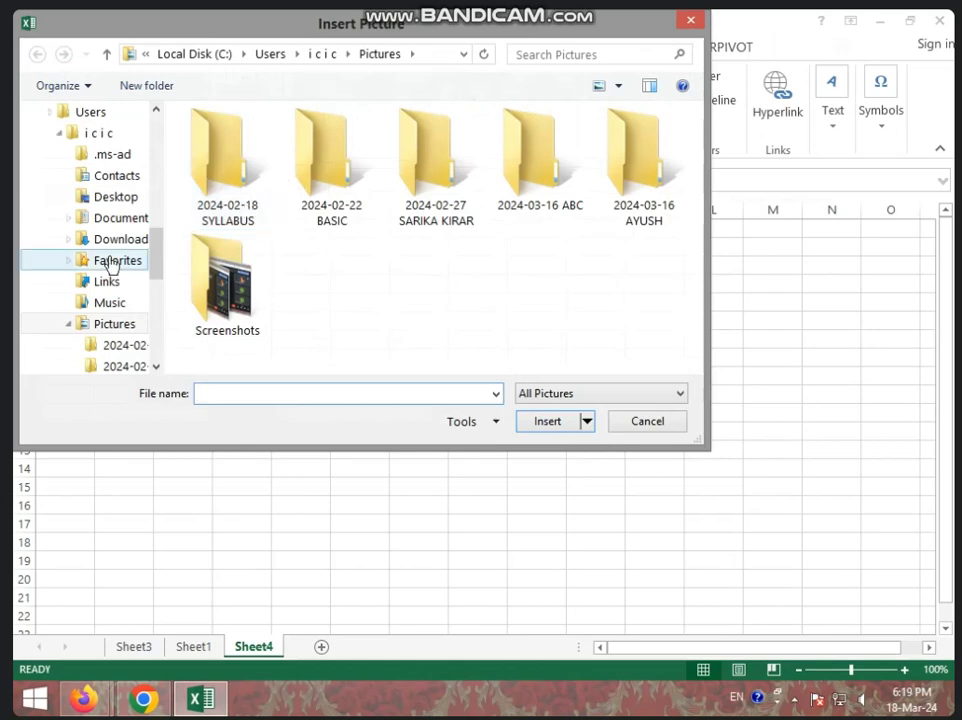
{"action": "scroll", "coordinate": [112, 263], "scroll_direction": "up", "scroll_amount": 3}
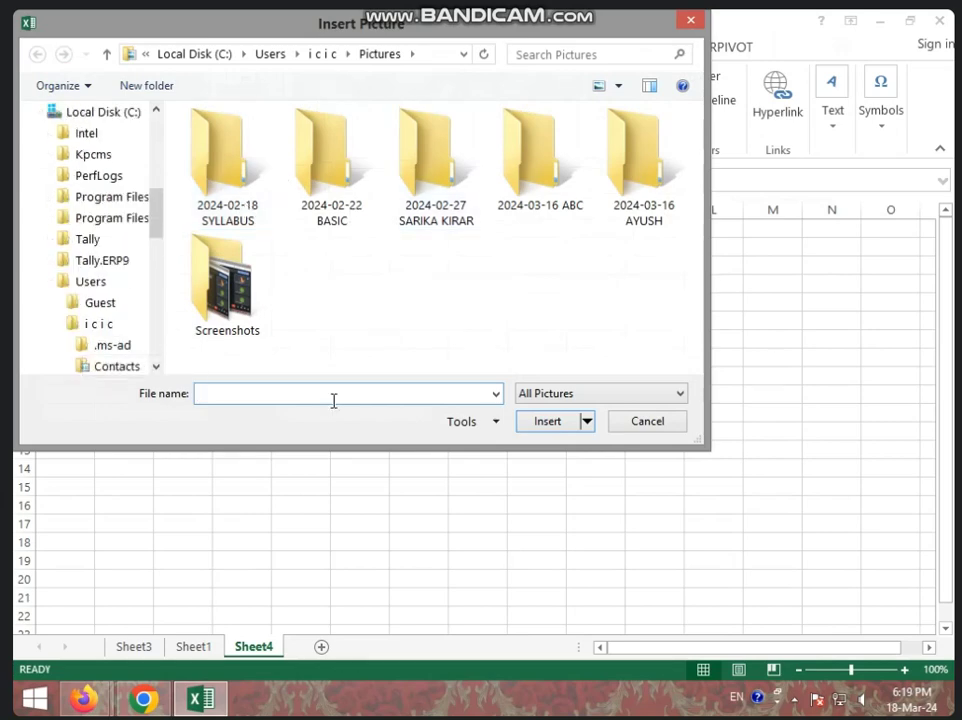
{"action": "left_click", "coordinate": [156, 366]}
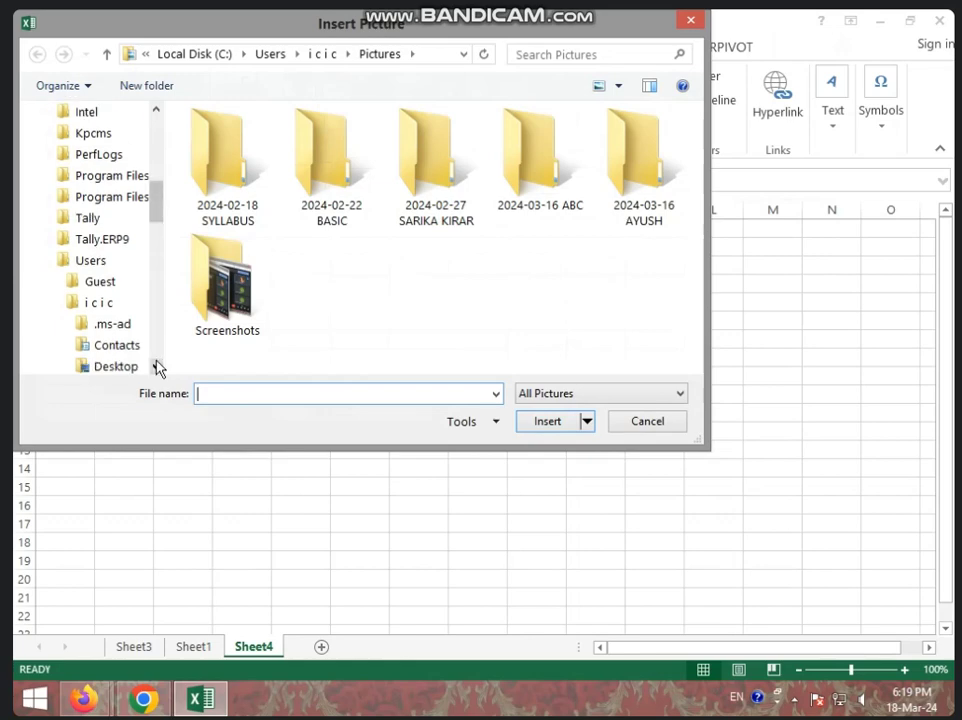
{"action": "left_click", "coordinate": [156, 366]}
{"action": "left_click", "coordinate": [156, 366]}
{"action": "left_click", "coordinate": [156, 366]}
{"action": "left_click", "coordinate": [156, 366]}
{"action": "left_click", "coordinate": [156, 366]}
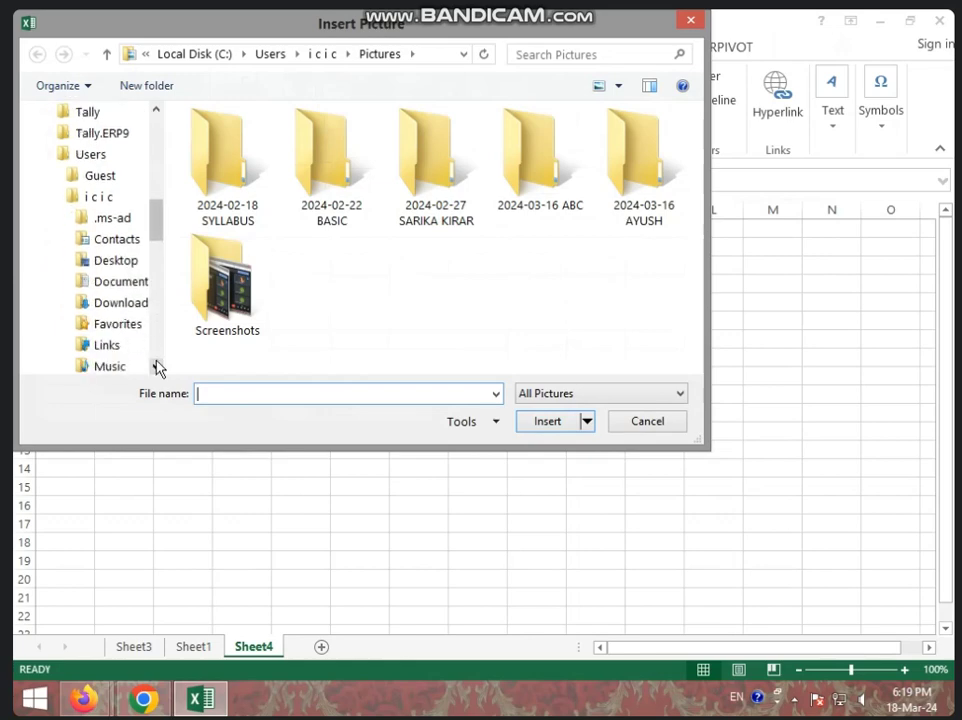
{"action": "left_click", "coordinate": [156, 366]}
{"action": "left_click", "coordinate": [156, 366]}
{"action": "left_click", "coordinate": [156, 366]}
{"action": "left_click", "coordinate": [156, 366]}
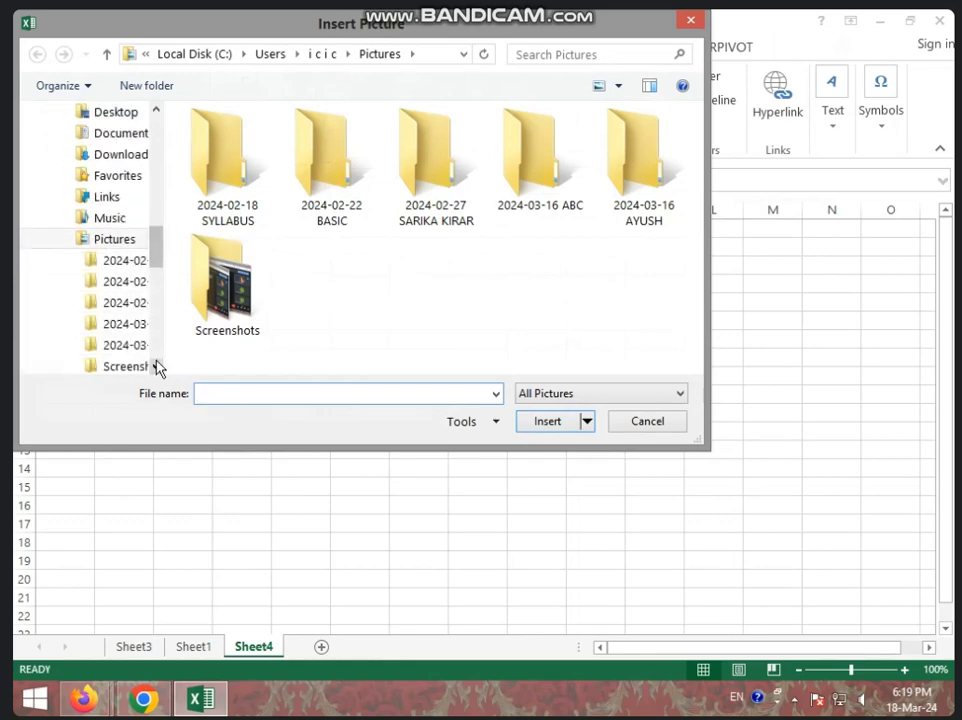
{"action": "left_click_drag", "start_coordinate": [158, 262], "coordinate": [155, 185]}
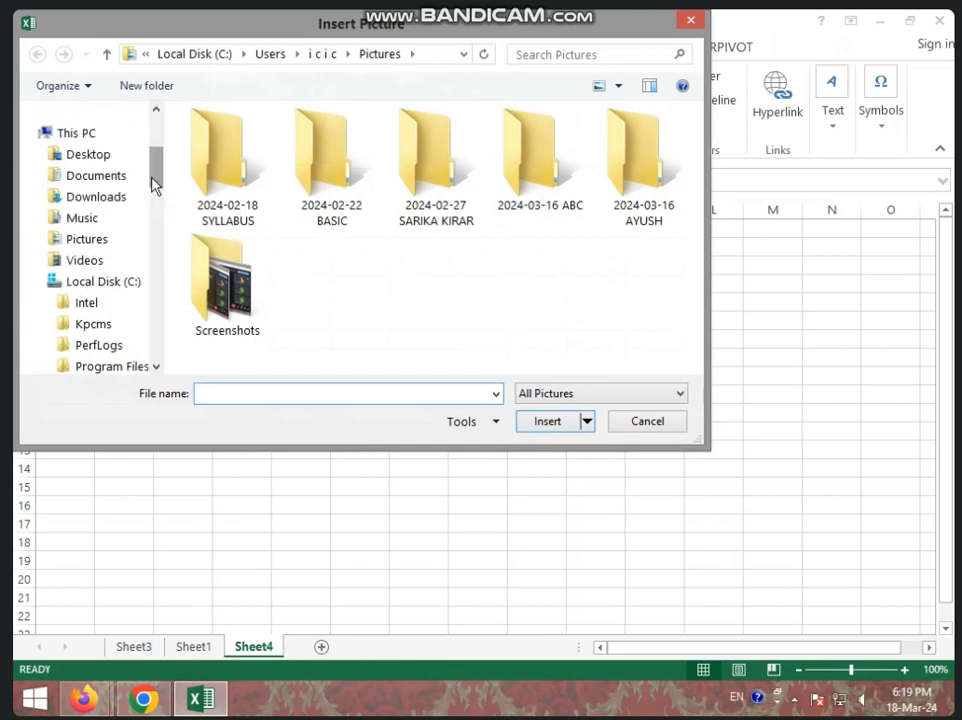
Step: Browse to This PC > Local Disk (F:) > WALLPAPER, listing files in Details view
{"action": "left_click", "coordinate": [105, 136]}
{"action": "scroll", "coordinate": [354, 221], "scroll_direction": "down", "scroll_amount": 2}
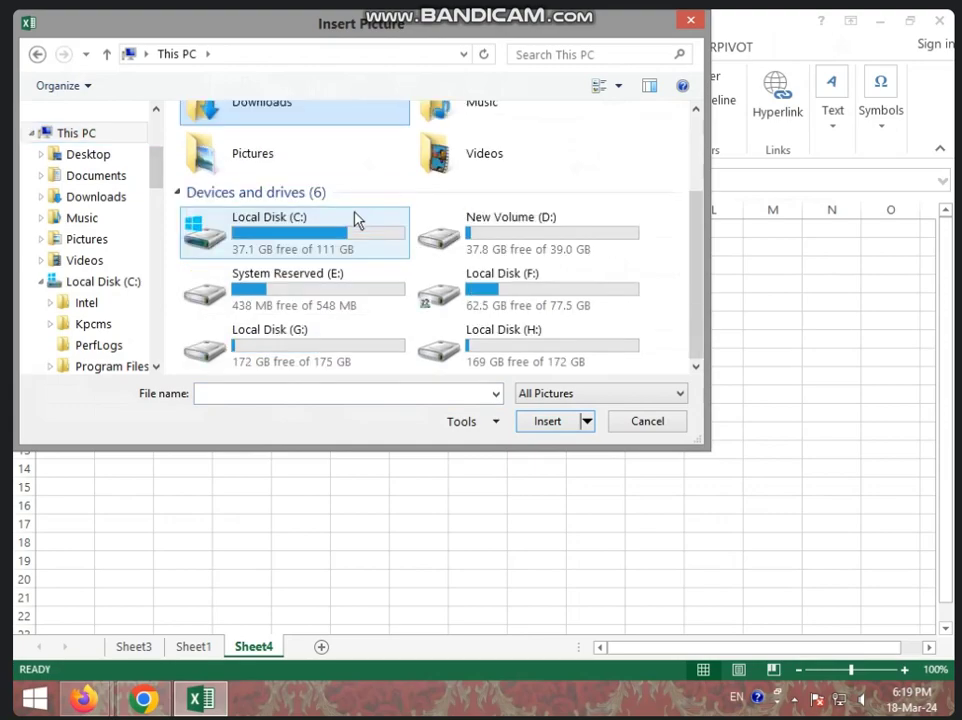
{"action": "double_click", "coordinate": [558, 296]}
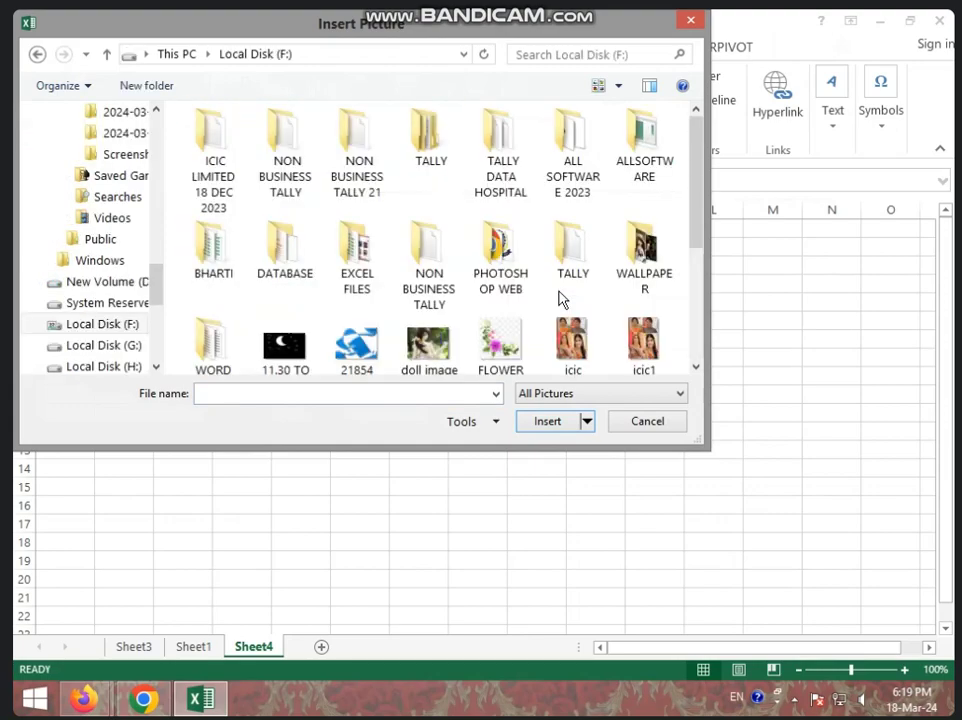
{"action": "right_click", "coordinate": [625, 196]}
{"action": "mouse_move", "coordinate": [655, 210]}
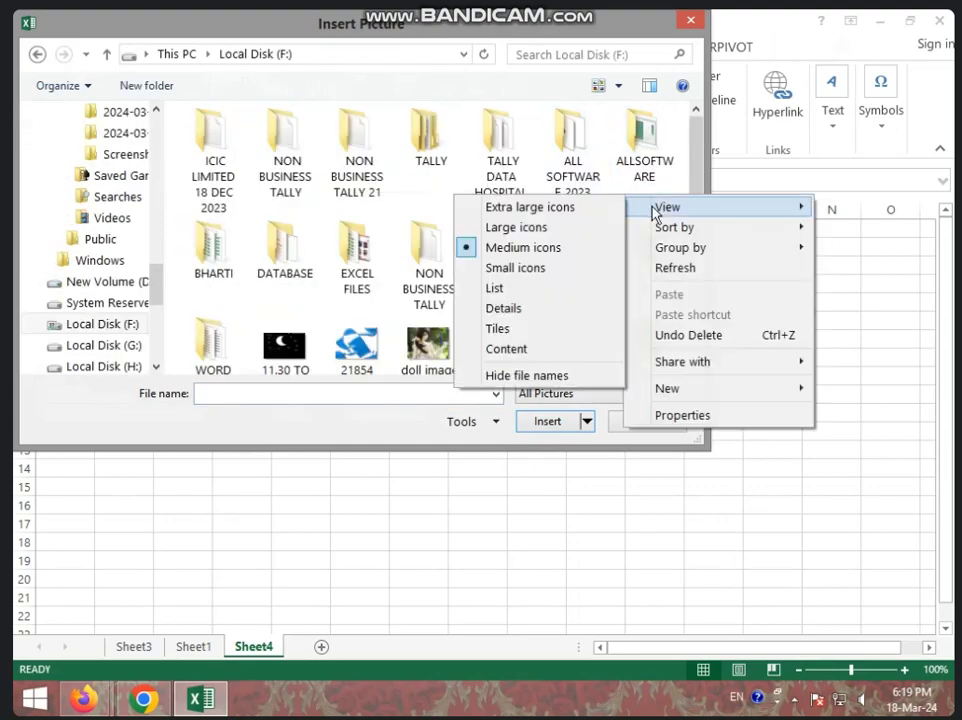
{"action": "left_click", "coordinate": [565, 308]}
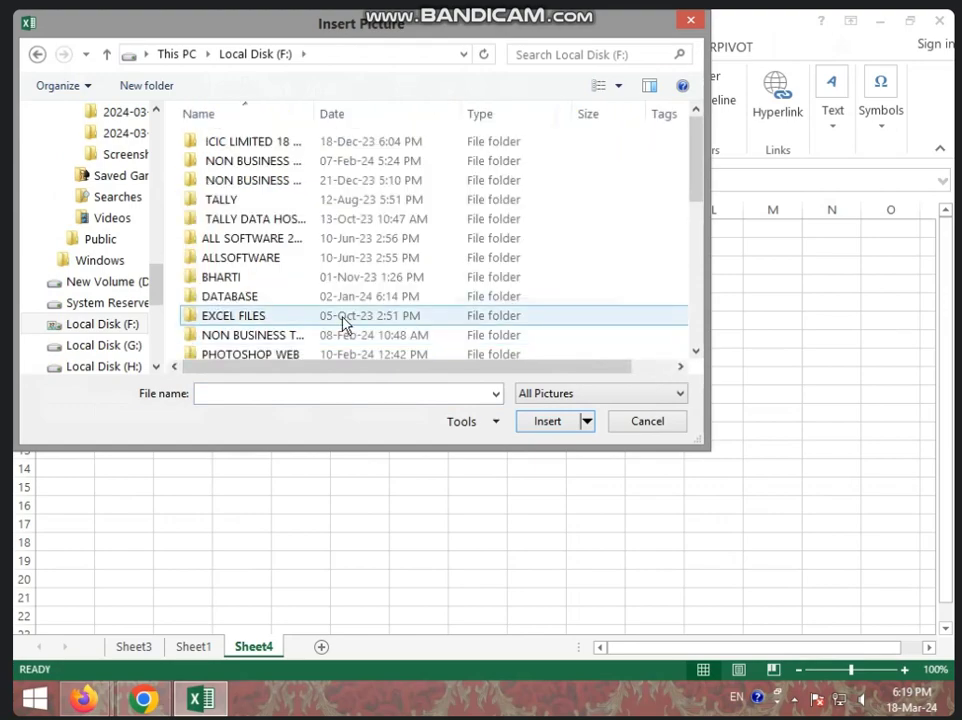
{"action": "scroll", "coordinate": [359, 265], "scroll_direction": "down", "scroll_amount": 1}
{"action": "scroll", "coordinate": [355, 290], "scroll_direction": "down", "scroll_amount": 1}
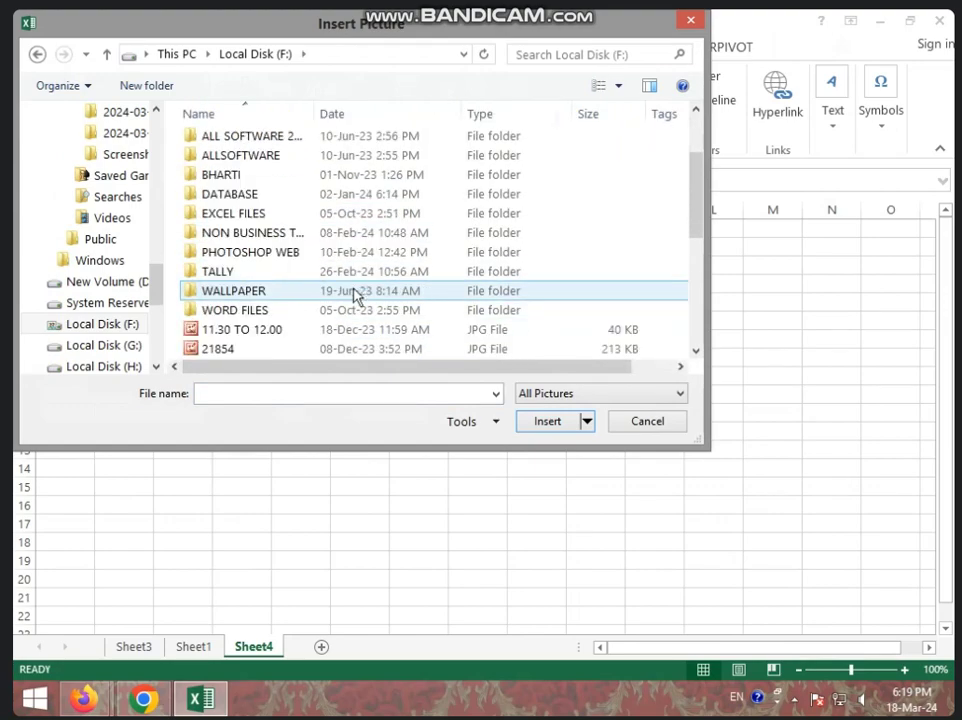
{"action": "double_click", "coordinate": [300, 291]}
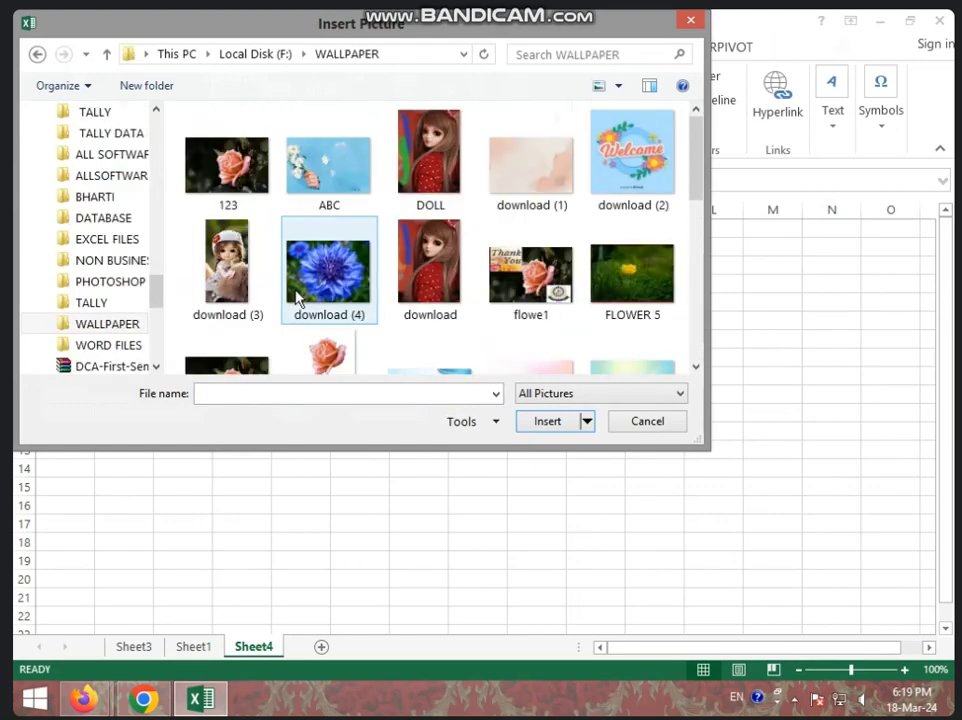
Step: Insert the Thank You flower image, images (6), and move it to around columns E–H
{"action": "left_click", "coordinate": [486, 266]}
{"action": "scroll", "coordinate": [484, 268], "scroll_direction": "down", "scroll_amount": 2}
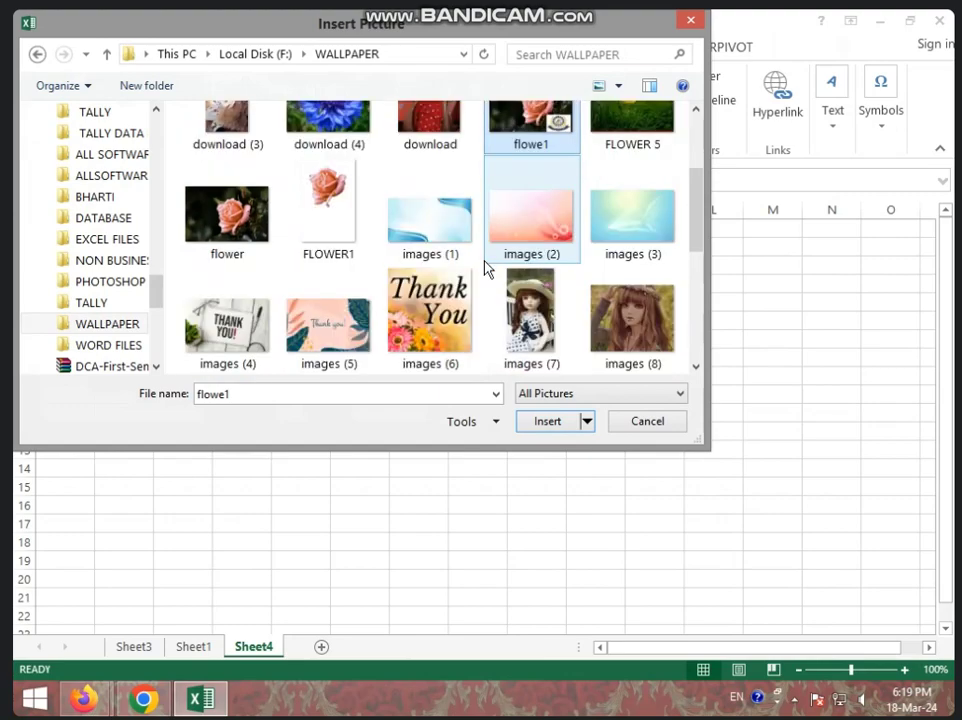
{"action": "left_click", "coordinate": [467, 322]}
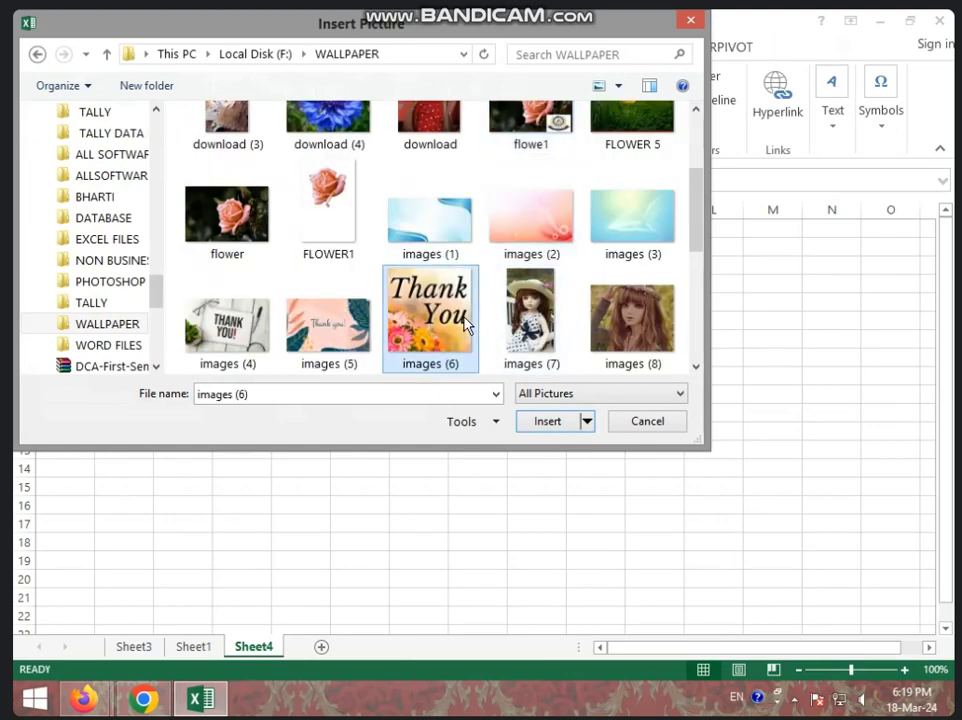
{"action": "left_click", "coordinate": [563, 423]}
{"action": "left_click_drag", "start_coordinate": [397, 522], "coordinate": [448, 403]}
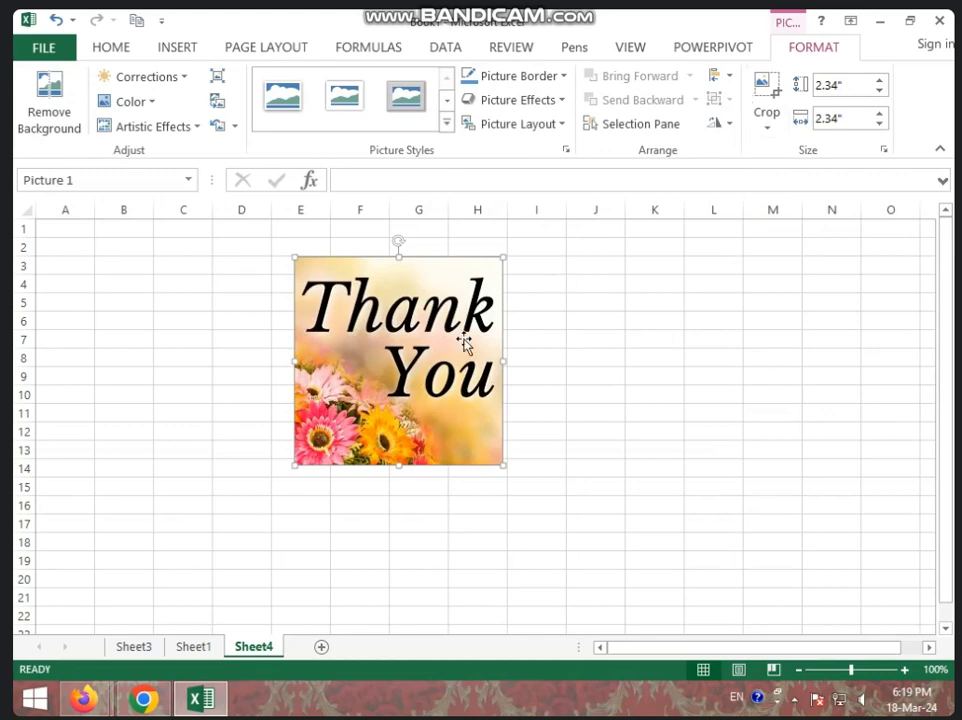
Step: Delete the selected Thank You flower picture from Sheet4
{"action": "key", "text": "Delete"}
Step: Search Bing online pictures for NATURE IMAGES
{"action": "left_click", "coordinate": [167, 50]}
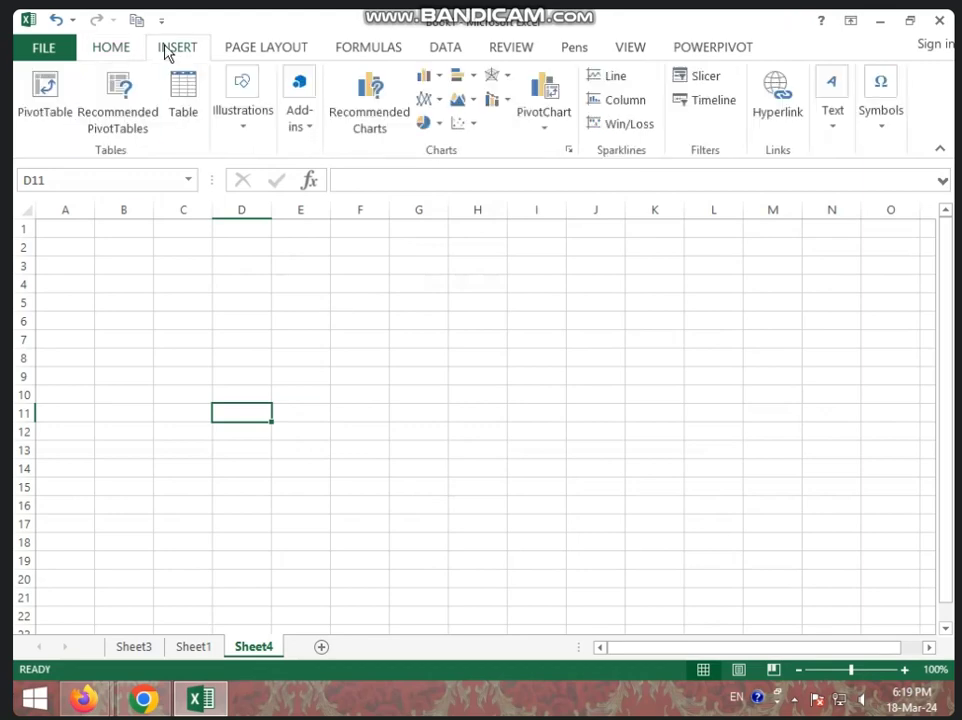
{"action": "left_click", "coordinate": [258, 124]}
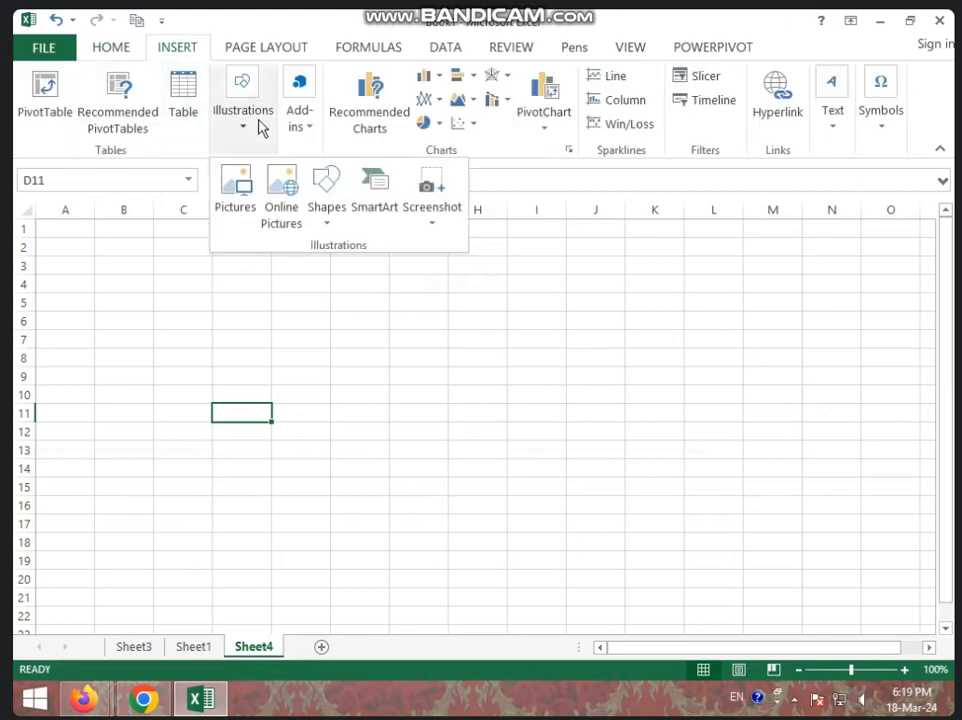
{"action": "left_click", "coordinate": [298, 228]}
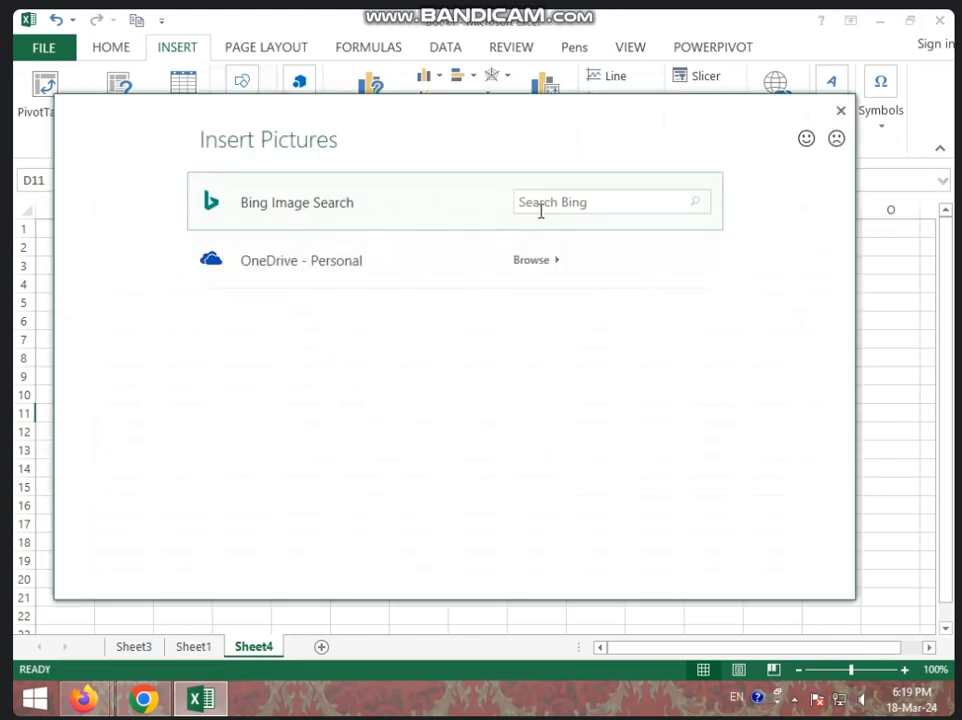
{"action": "left_click", "coordinate": [548, 206]}
{"action": "type", "text": "N"}
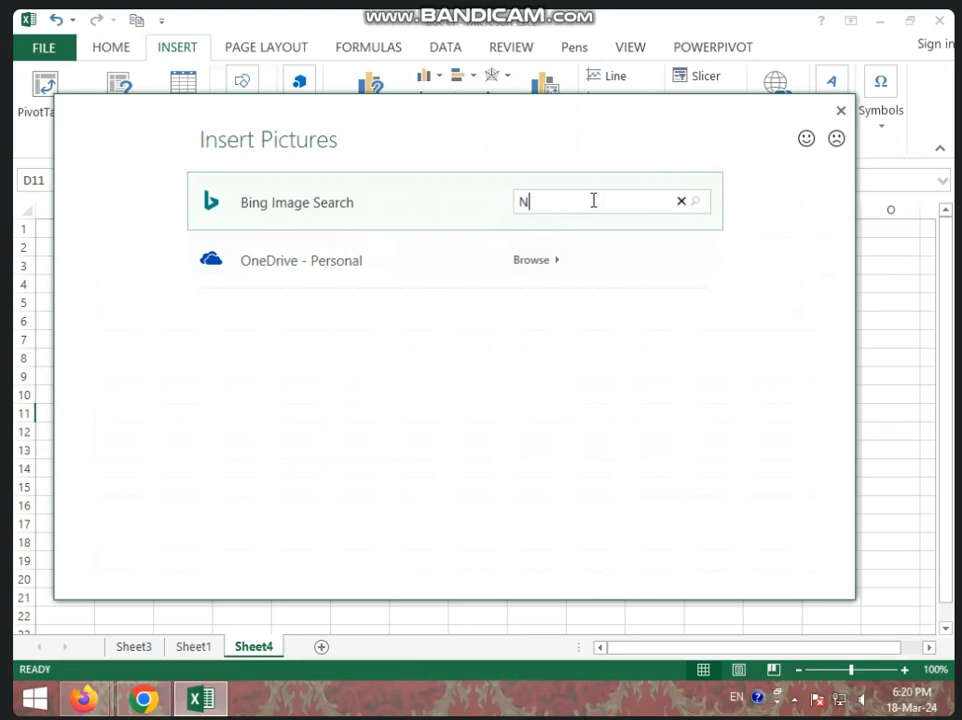
{"action": "type", "text": "ATURE IMAG"}
{"action": "type", "text": "ES"}
{"action": "key", "text": "Return"}
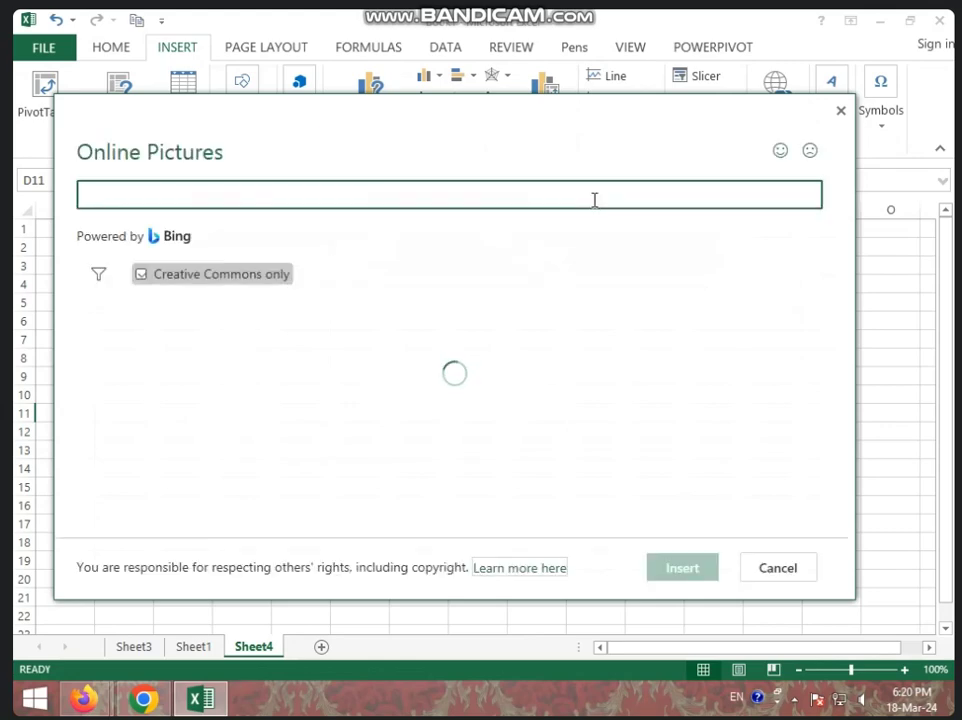
Step: Drop the Creative Commons filter and try the yellow-flowers lake image, which fails to download
{"action": "left_click", "coordinate": [253, 283]}
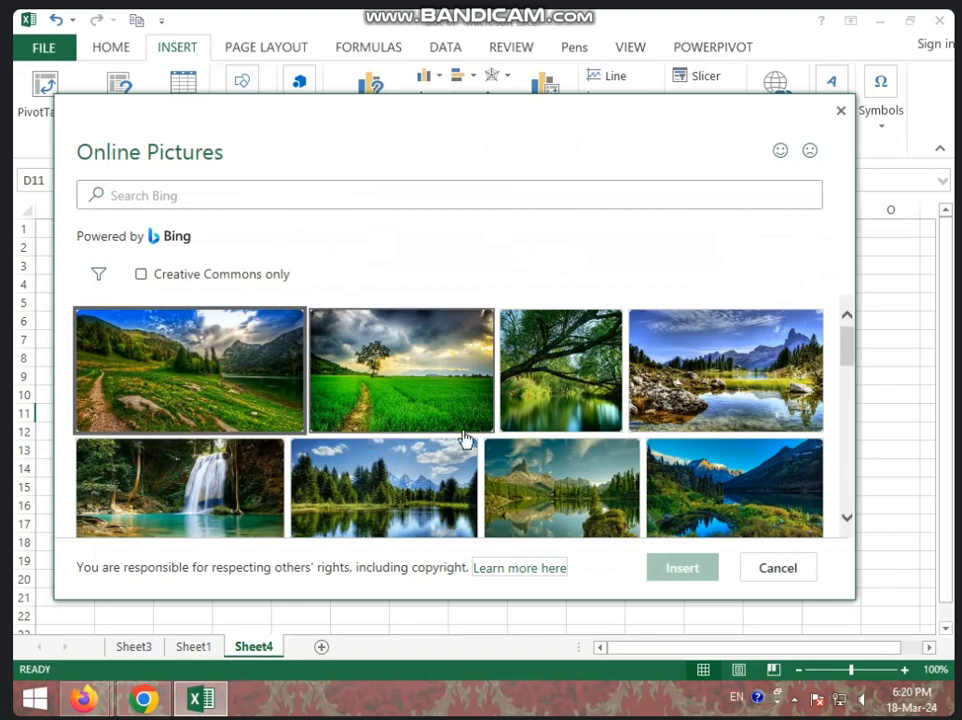
{"action": "scroll", "coordinate": [465, 437], "scroll_direction": "down", "scroll_amount": 3}
{"action": "scroll", "coordinate": [465, 437], "scroll_direction": "down", "scroll_amount": 3}
{"action": "scroll", "coordinate": [465, 437], "scroll_direction": "down", "scroll_amount": 3}
{"action": "scroll", "coordinate": [465, 437], "scroll_direction": "down", "scroll_amount": 3}
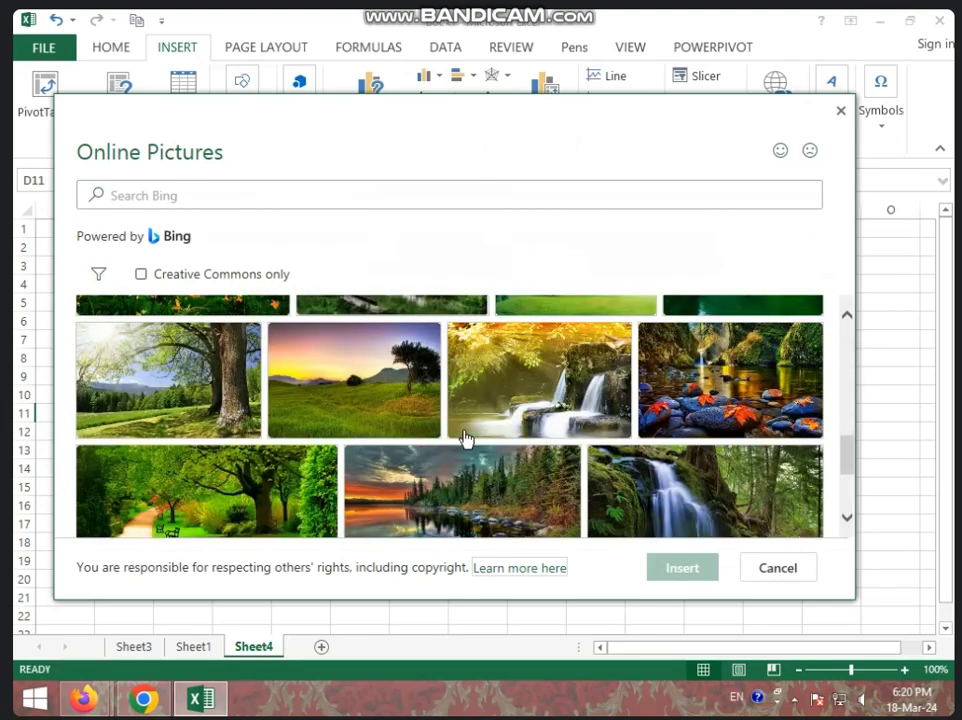
{"action": "scroll", "coordinate": [465, 437], "scroll_direction": "up", "scroll_amount": 2}
{"action": "scroll", "coordinate": [465, 437], "scroll_direction": "down", "scroll_amount": 1}
{"action": "scroll", "coordinate": [465, 437], "scroll_direction": "down", "scroll_amount": 2}
{"action": "scroll", "coordinate": [465, 437], "scroll_direction": "down", "scroll_amount": 3}
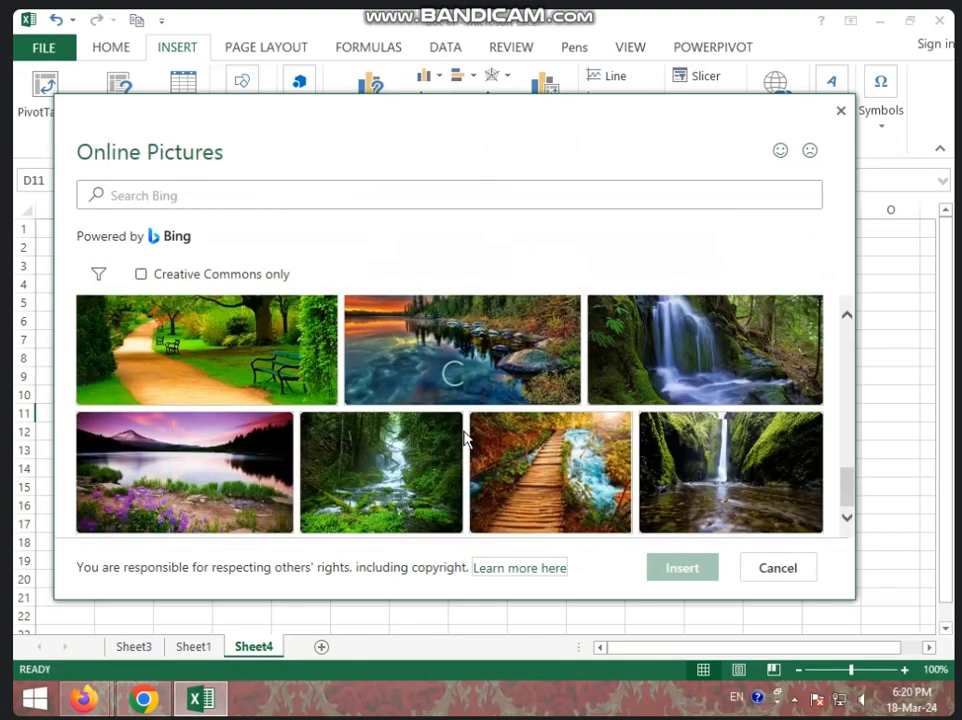
{"action": "scroll", "coordinate": [465, 437], "scroll_direction": "down", "scroll_amount": 1}
{"action": "scroll", "coordinate": [465, 437], "scroll_direction": "down", "scroll_amount": 3}
{"action": "scroll", "coordinate": [465, 437], "scroll_direction": "down", "scroll_amount": 1}
{"action": "scroll", "coordinate": [466, 440], "scroll_direction": "down", "scroll_amount": 3}
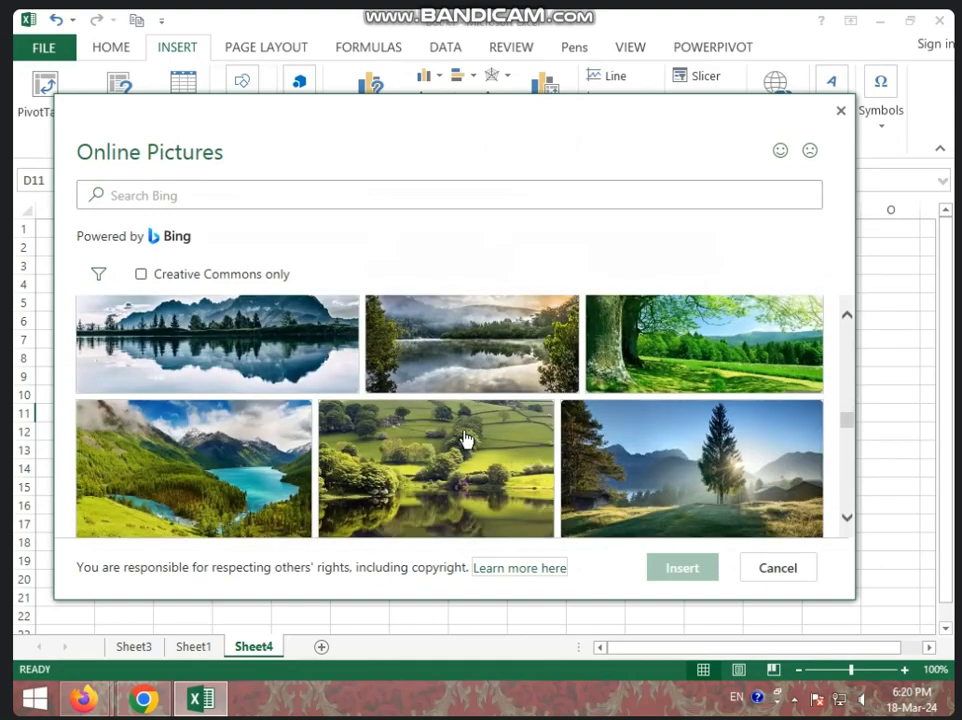
{"action": "scroll", "coordinate": [463, 437], "scroll_direction": "down", "scroll_amount": 3}
{"action": "scroll", "coordinate": [463, 436], "scroll_direction": "down", "scroll_amount": 1}
{"action": "scroll", "coordinate": [465, 437], "scroll_direction": "down", "scroll_amount": 1}
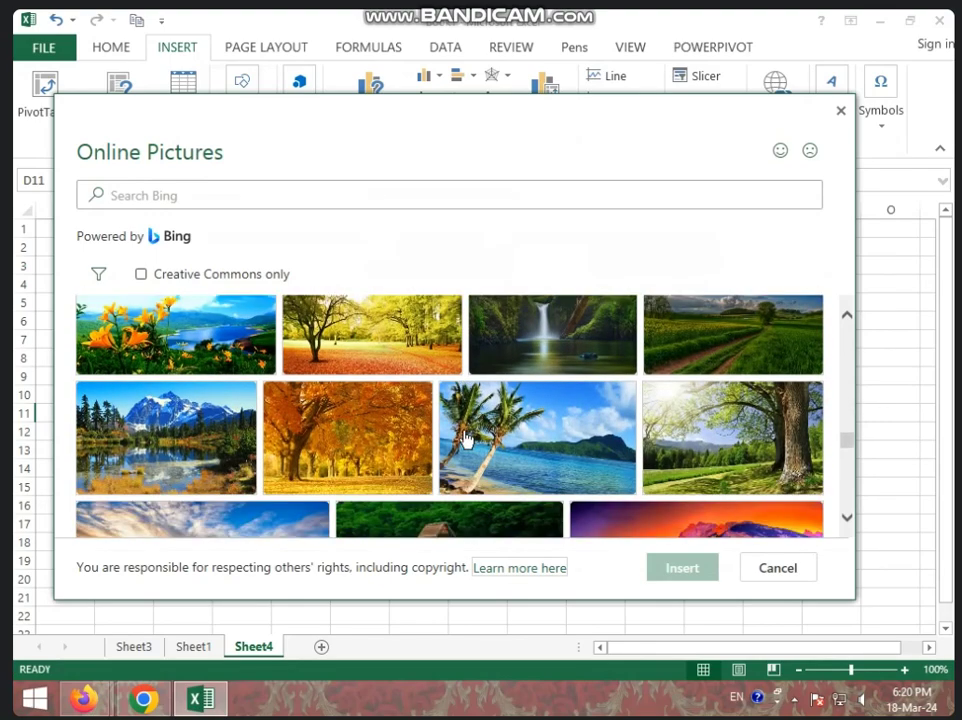
{"action": "left_click", "coordinate": [218, 350]}
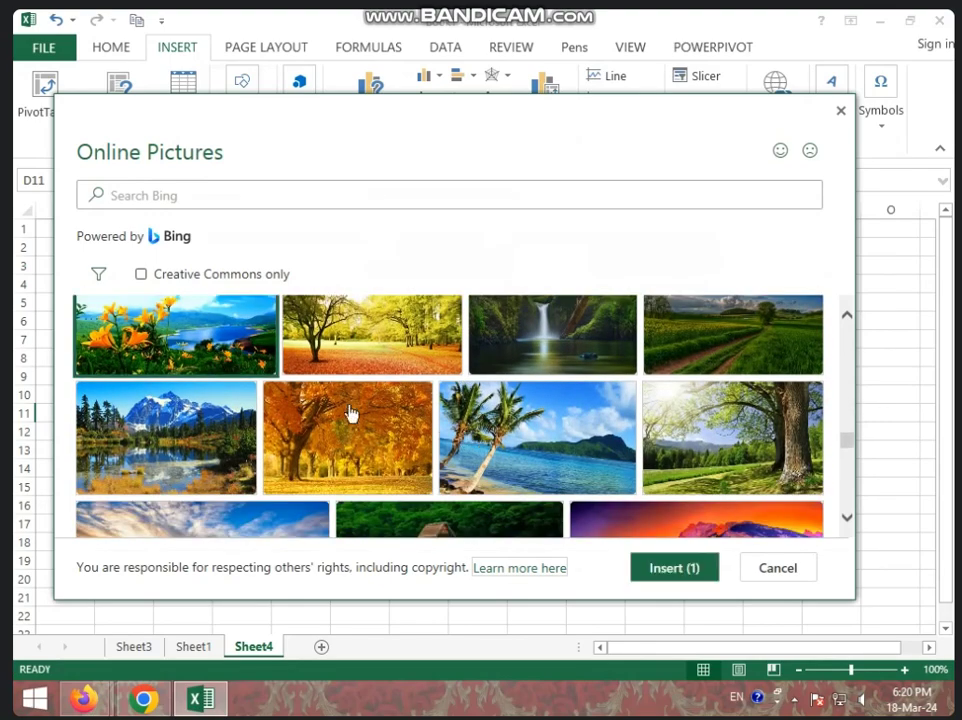
{"action": "left_click", "coordinate": [666, 578]}
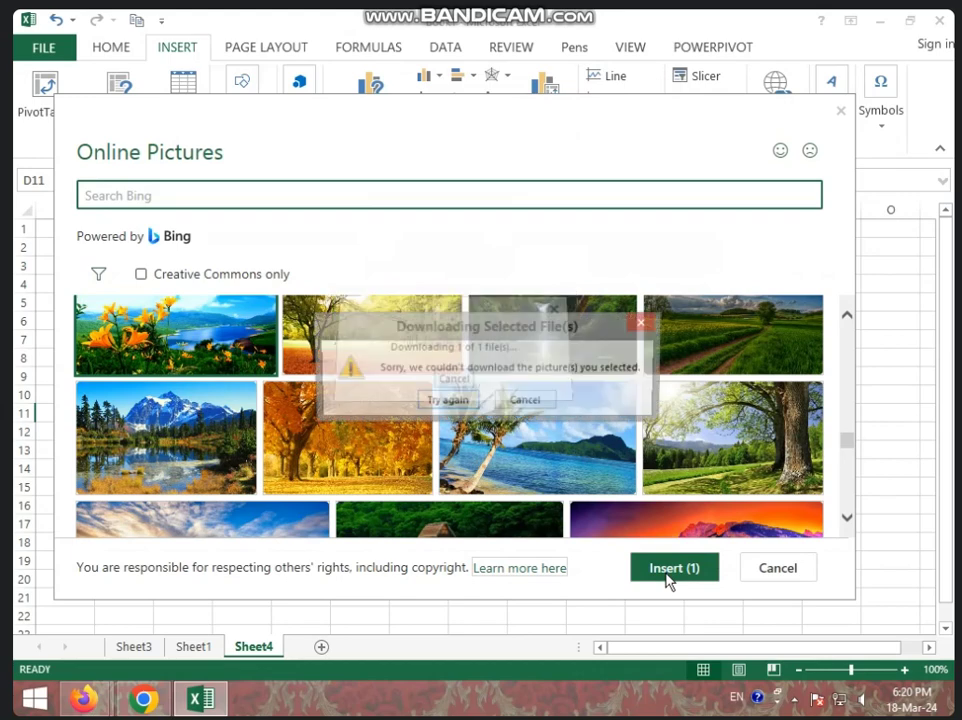
{"action": "left_click", "coordinate": [543, 400]}
Step: Search for MAHADEV IMAGES and select the meditating figure against an orange sky
{"action": "left_click", "coordinate": [272, 193]}
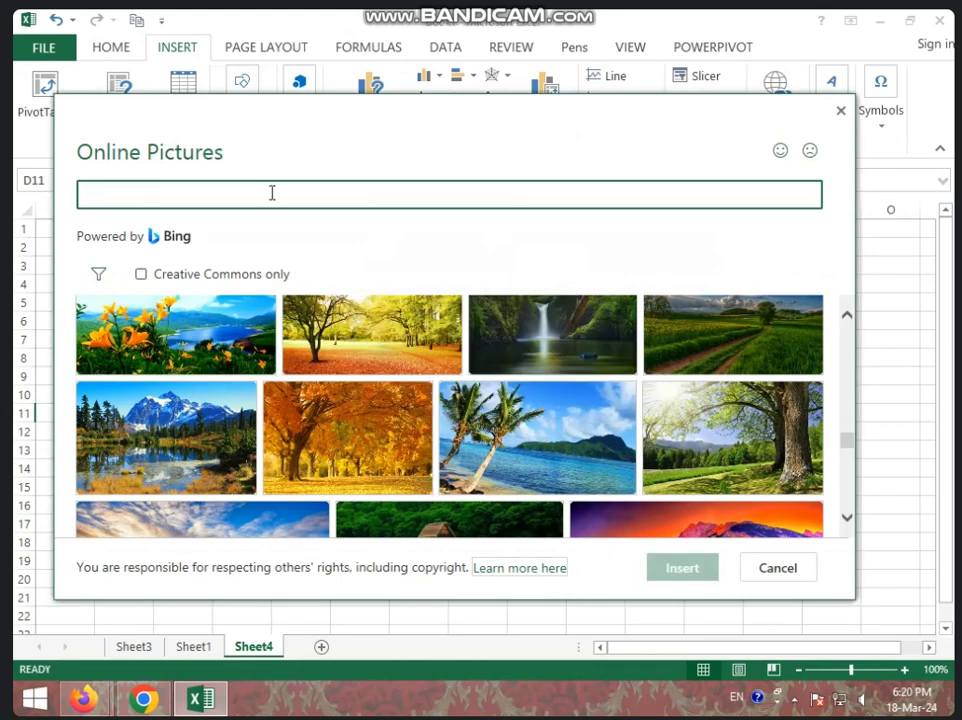
{"action": "type", "text": "MAHADEV IMAGES"}
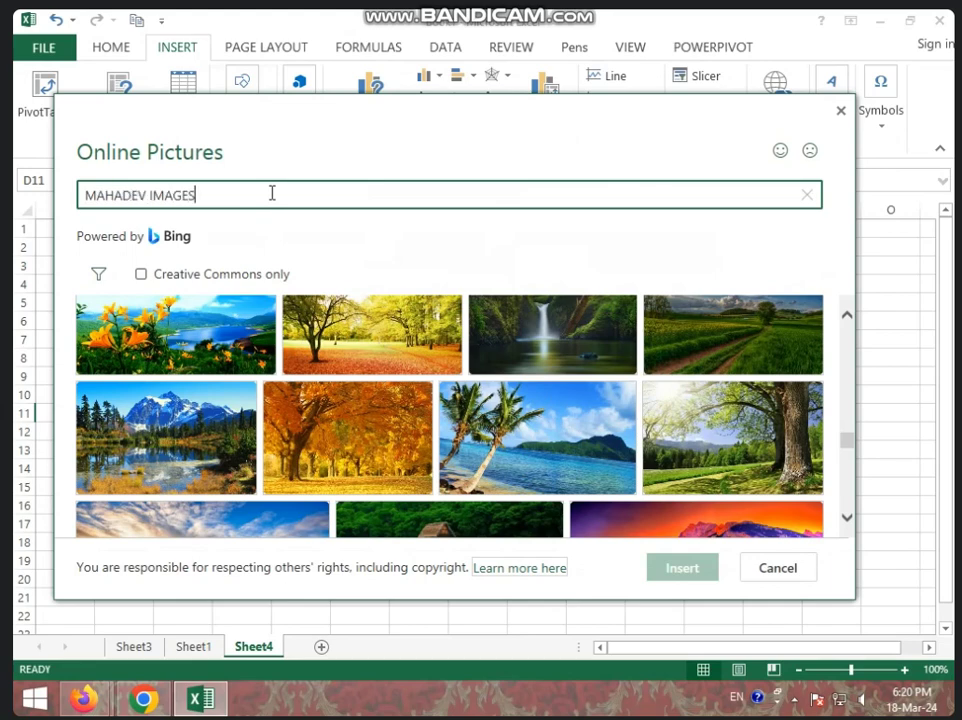
{"action": "key", "text": "Return"}
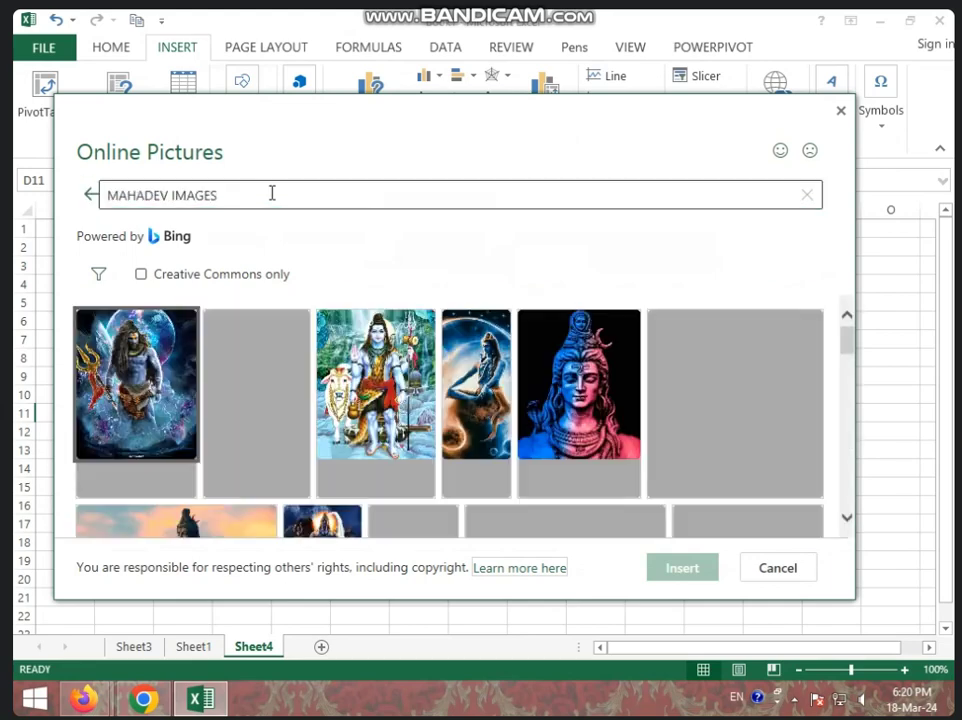
{"action": "scroll", "coordinate": [285, 320], "scroll_direction": "down", "scroll_amount": 2}
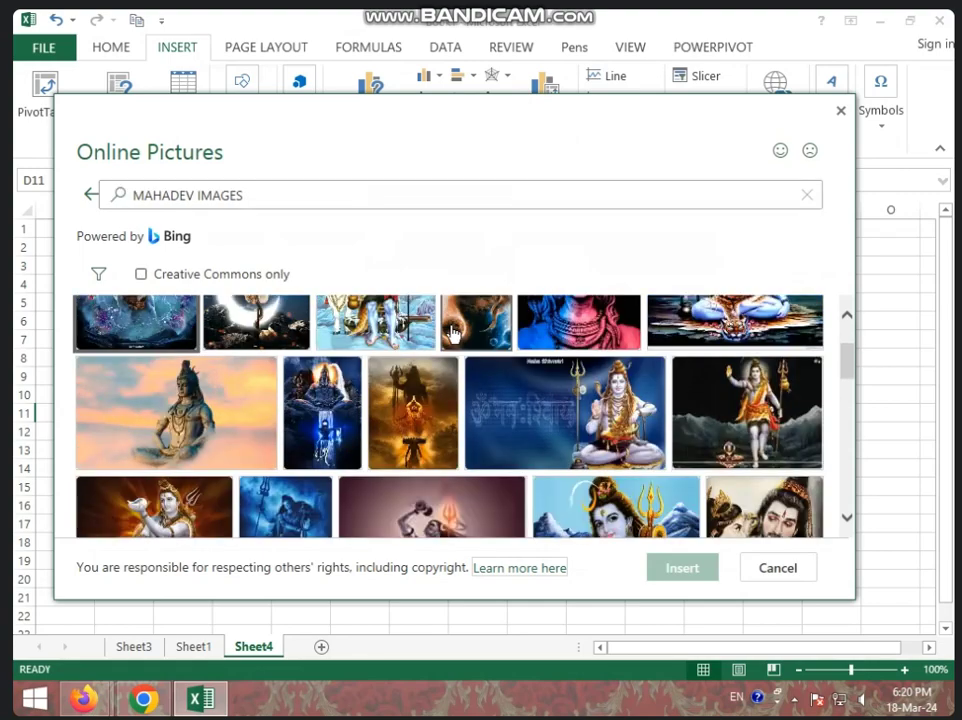
{"action": "scroll", "coordinate": [300, 430], "scroll_direction": "down", "scroll_amount": 2}
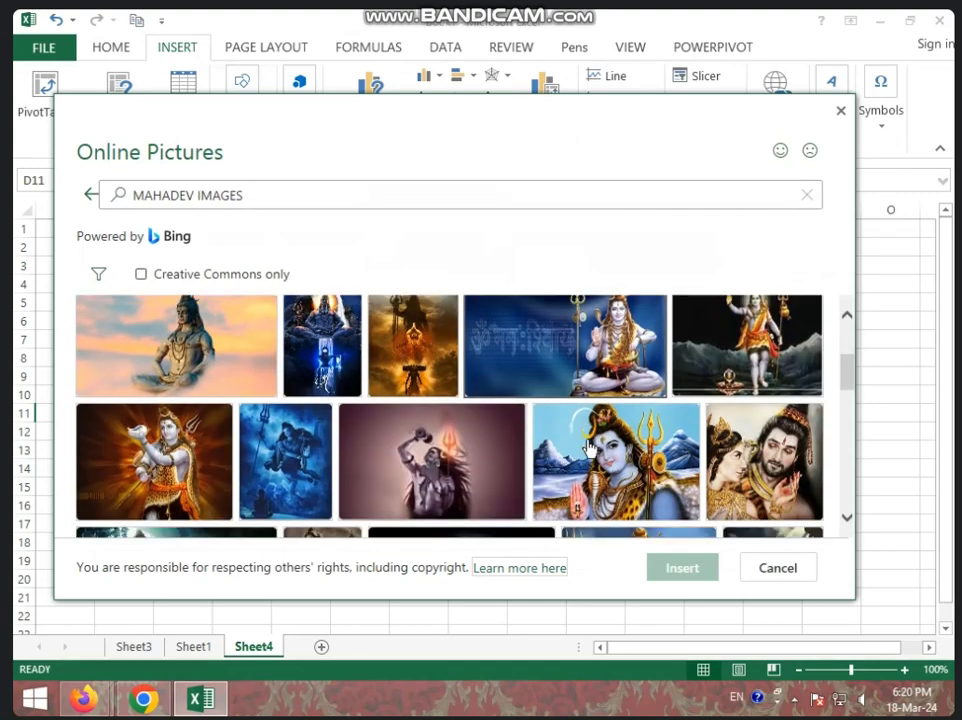
{"action": "scroll", "coordinate": [450, 440], "scroll_direction": "down", "scroll_amount": 1}
{"action": "scroll", "coordinate": [590, 447], "scroll_direction": "down", "scroll_amount": 2}
{"action": "scroll", "coordinate": [430, 455], "scroll_direction": "up", "scroll_amount": 5}
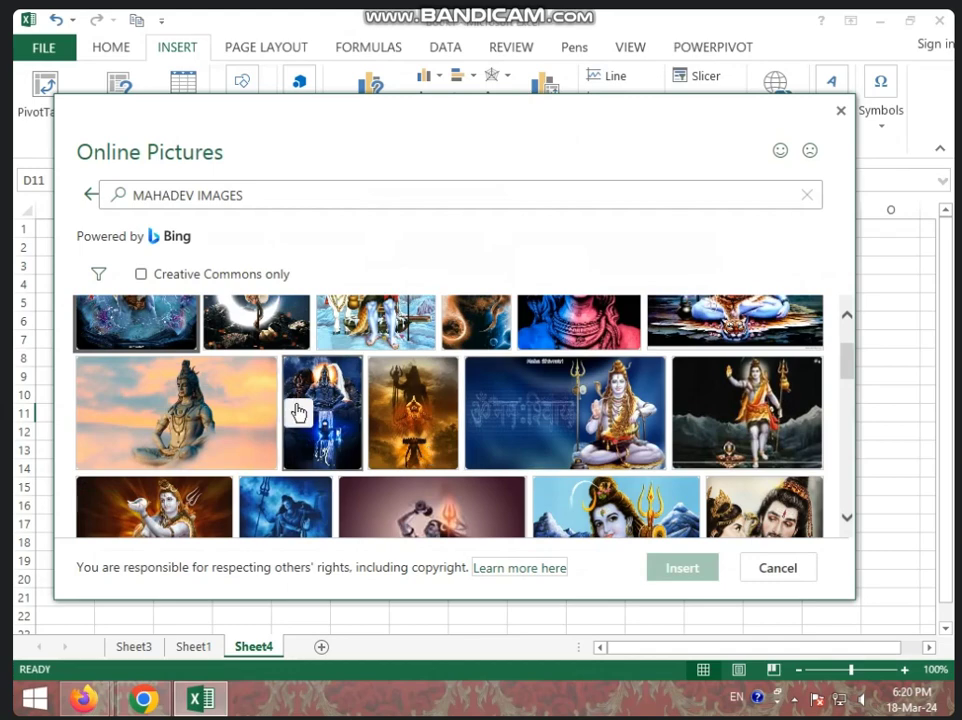
{"action": "scroll", "coordinate": [280, 430], "scroll_direction": "up", "scroll_amount": 1}
{"action": "left_click", "coordinate": [230, 465]}
Step: Insert the meditating-figure picture, shrink it to 1.48" x 2.63", and place it at columns H–K, rows 6–13
{"action": "left_click", "coordinate": [695, 578]}
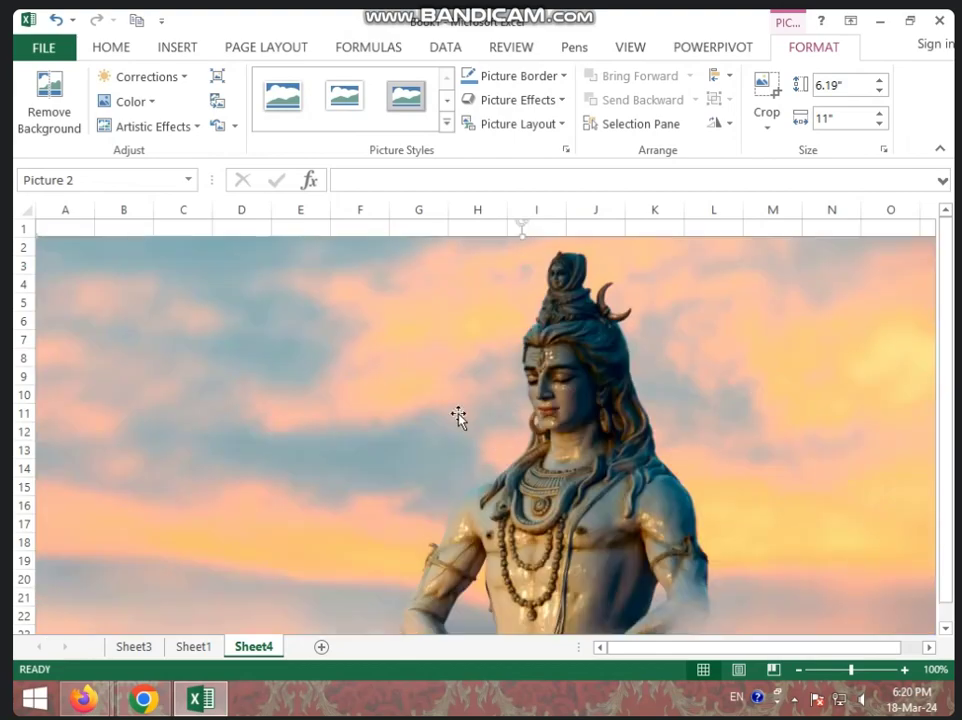
{"action": "left_click_drag", "start_coordinate": [457, 414], "coordinate": [507, 427]}
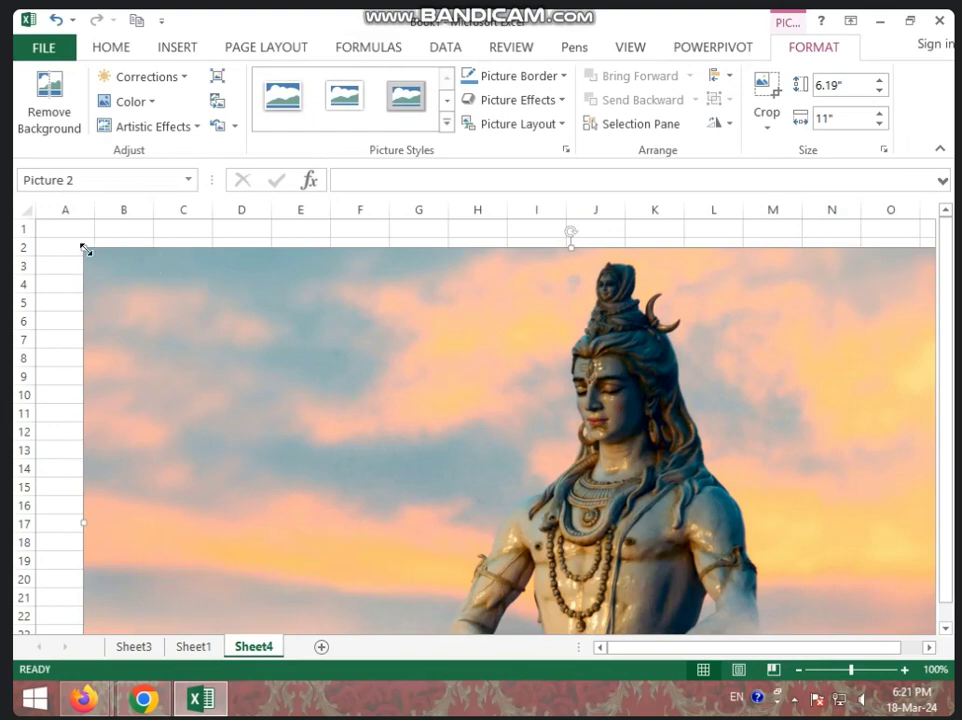
{"action": "left_click_drag", "start_coordinate": [84, 249], "coordinate": [552, 512]}
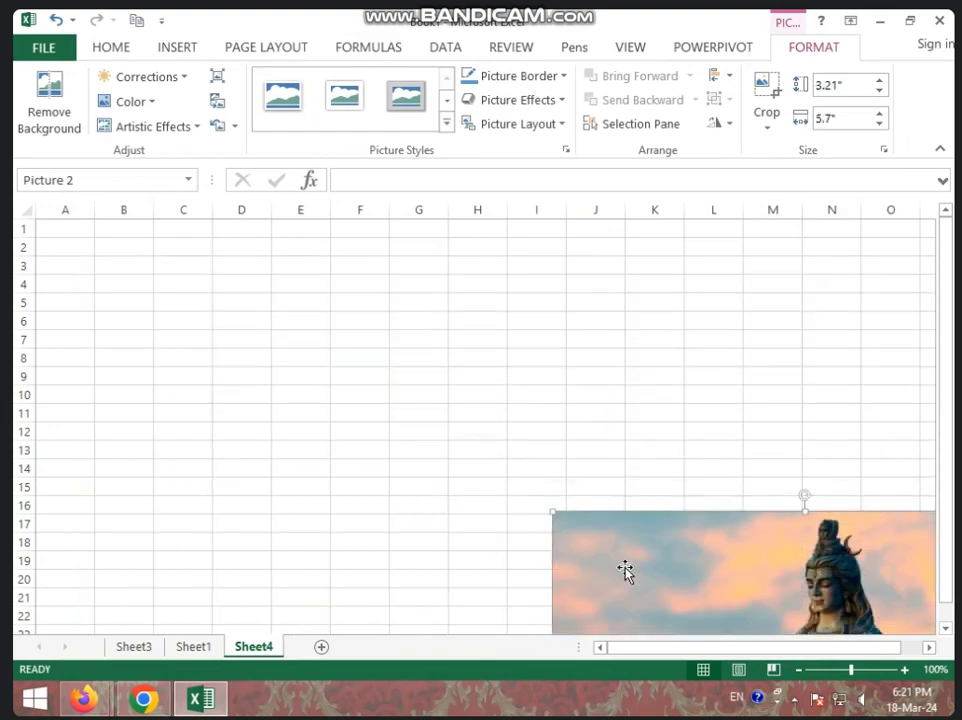
{"action": "left_click_drag", "start_coordinate": [625, 570], "coordinate": [194, 334]}
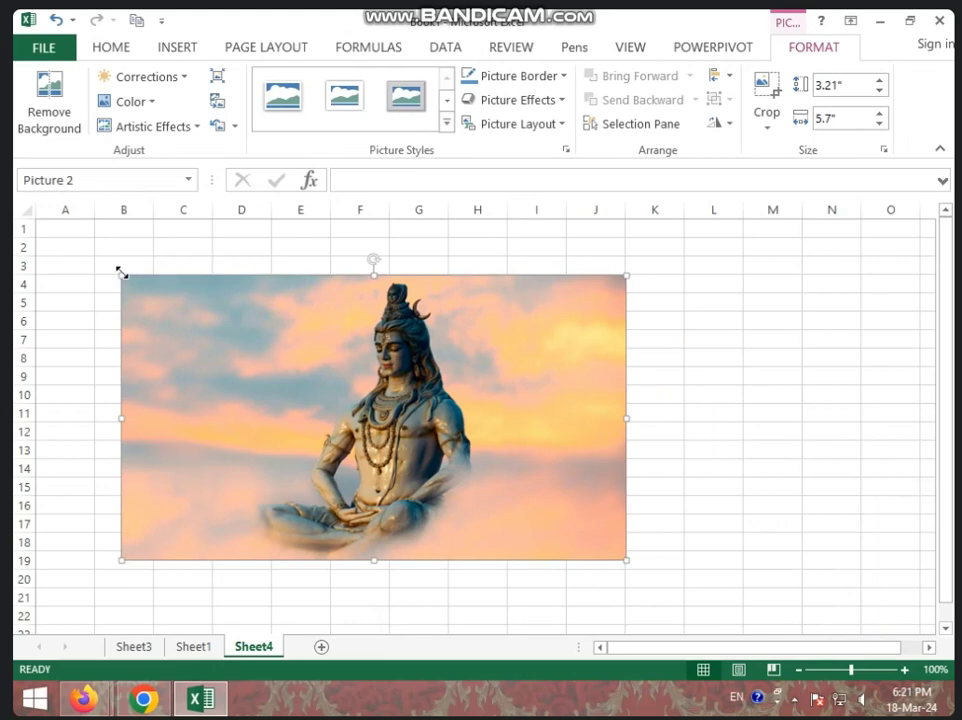
{"action": "left_click_drag", "start_coordinate": [121, 272], "coordinate": [393, 429]}
{"action": "mouse_move", "coordinate": [504, 492]}
{"action": "left_mouse_down"}
{"action": "mouse_move", "coordinate": [330, 379]}
{"action": "mouse_move", "coordinate": [540, 380]}
{"action": "left_mouse_up"}
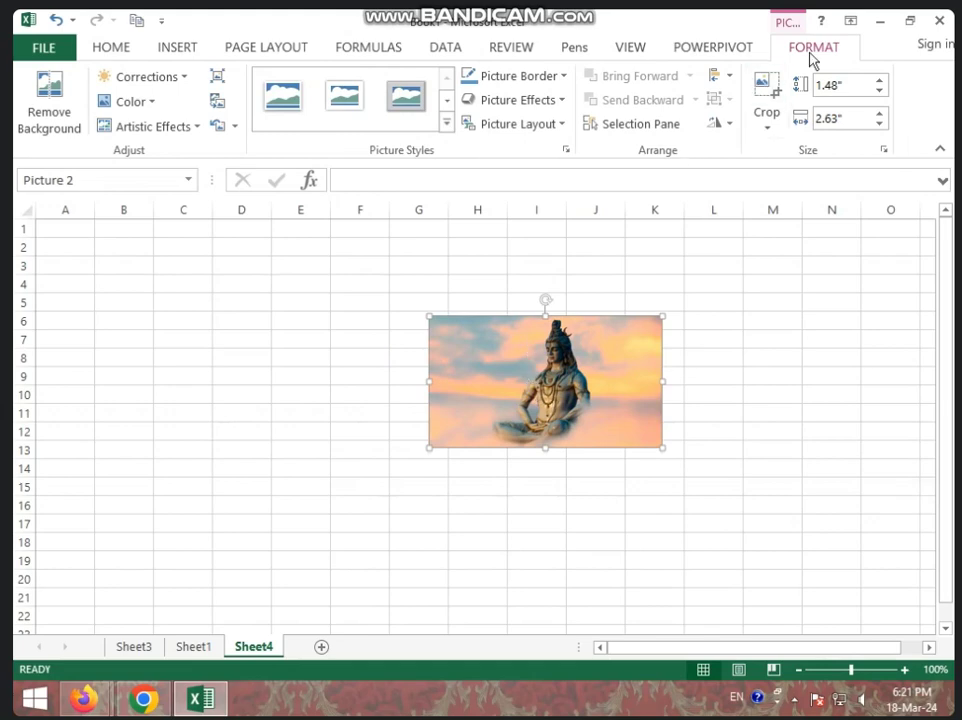
{"action": "left_click", "coordinate": [64, 126]}
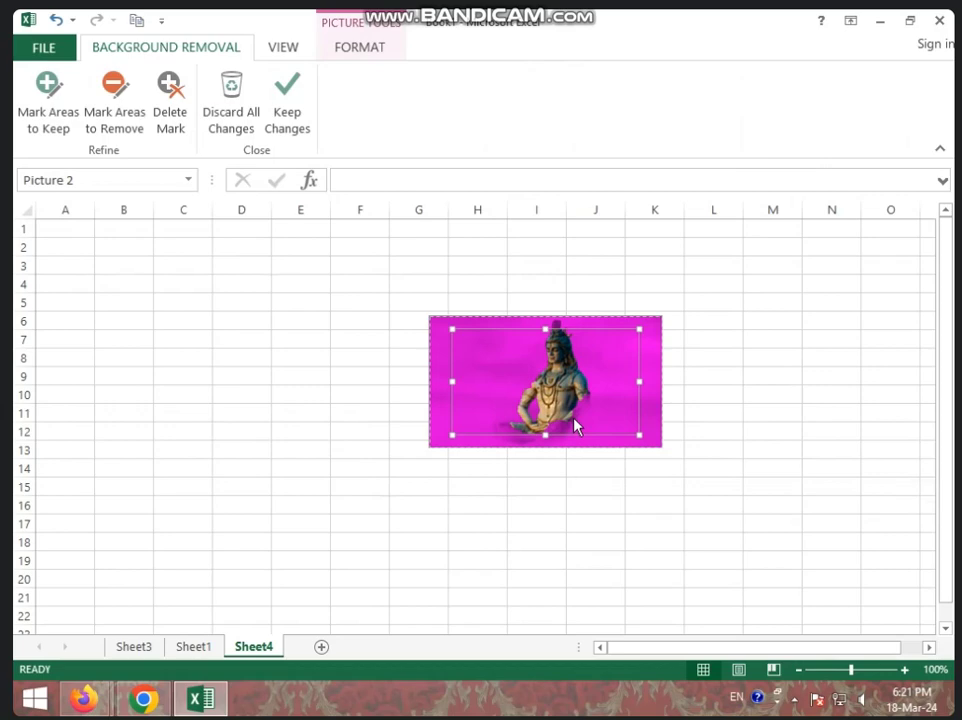
{"action": "left_click", "coordinate": [755, 439]}
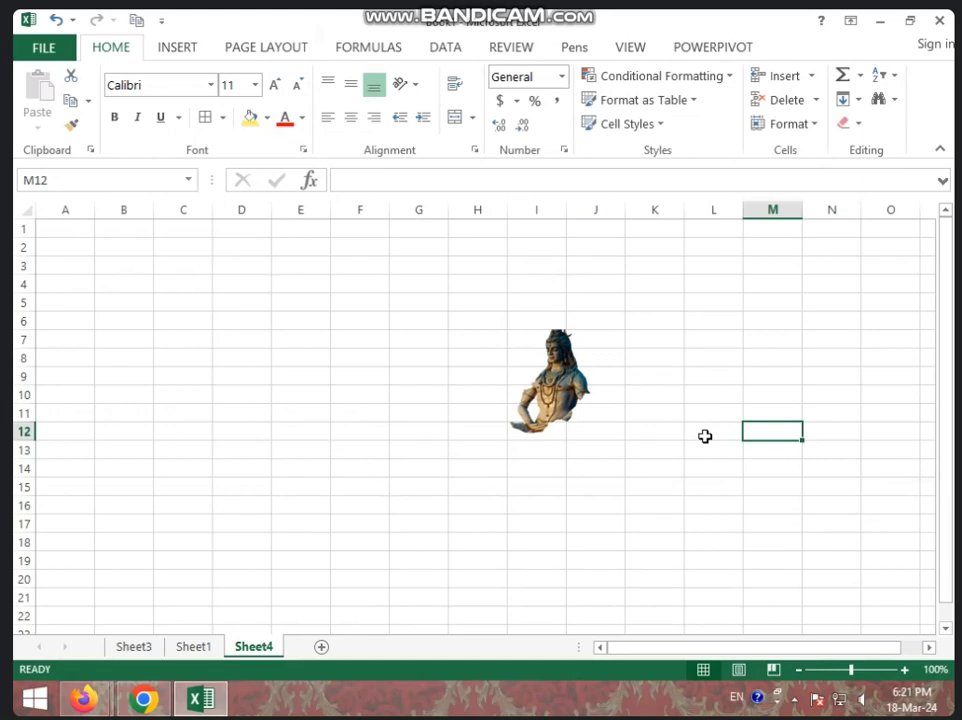
{"action": "key", "text": "ctrl+z"}
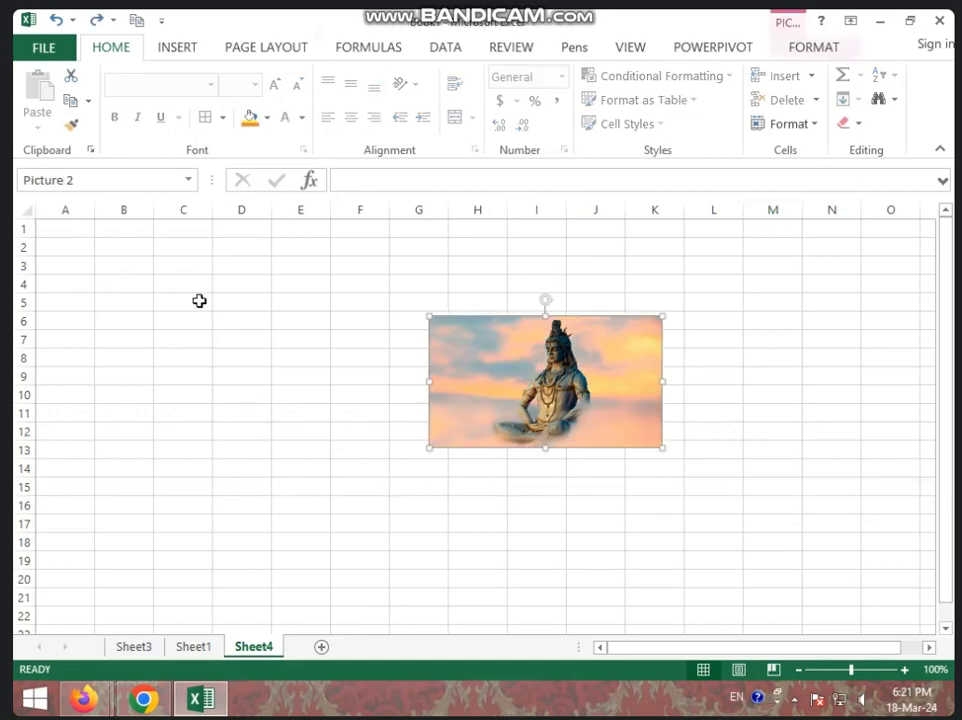
{"action": "left_click", "coordinate": [144, 243]}
{"action": "key", "text": "ctrl+z"}
{"action": "left_click", "coordinate": [805, 50]}
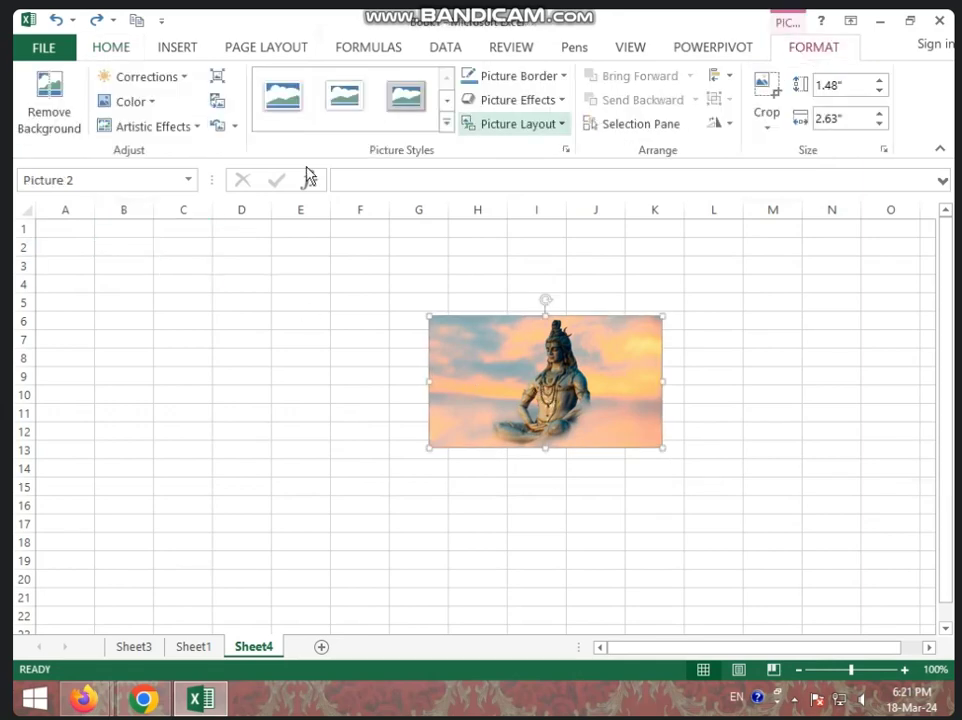
{"action": "left_click", "coordinate": [71, 138]}
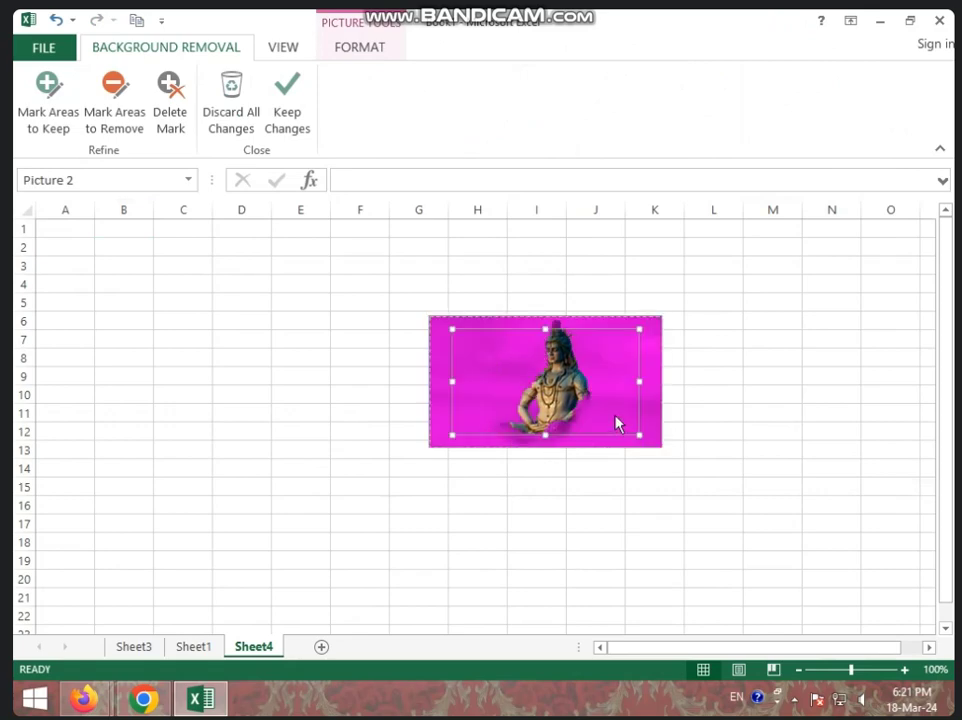
{"action": "left_click", "coordinate": [240, 120]}
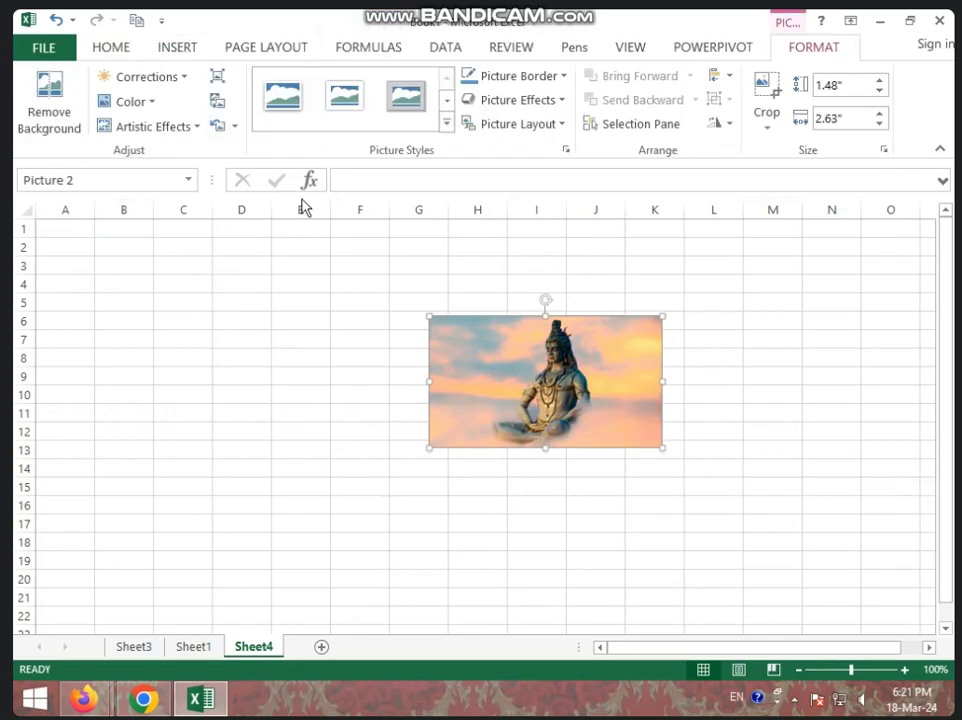
{"action": "left_click", "coordinate": [186, 80]}
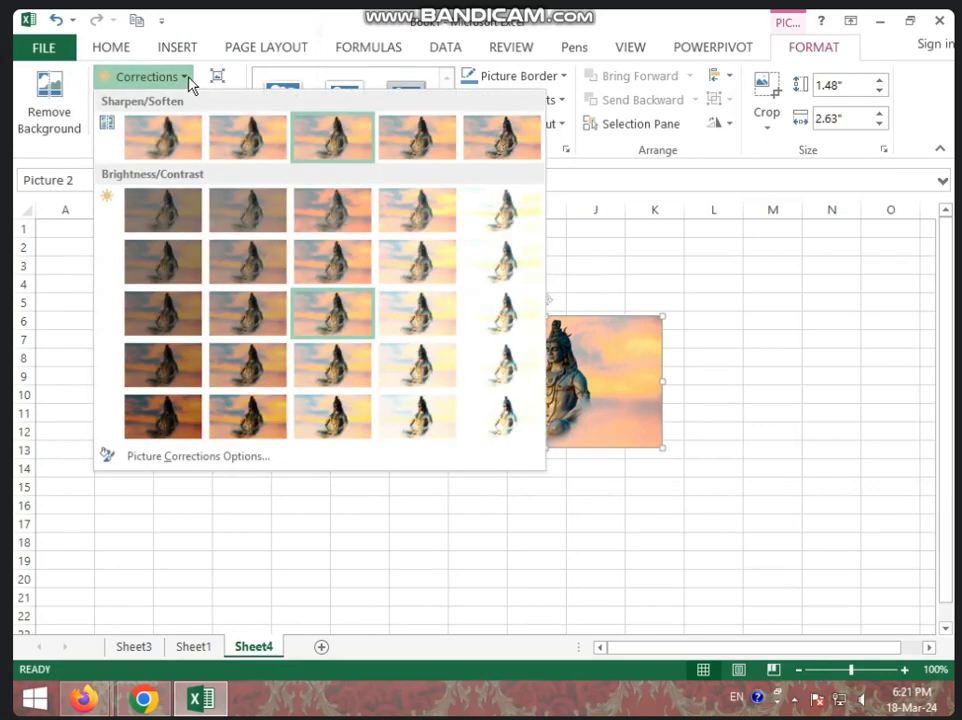
{"action": "left_click", "coordinate": [344, 367]}
{"action": "left_click_drag", "start_coordinate": [508, 394], "coordinate": [686, 380]}
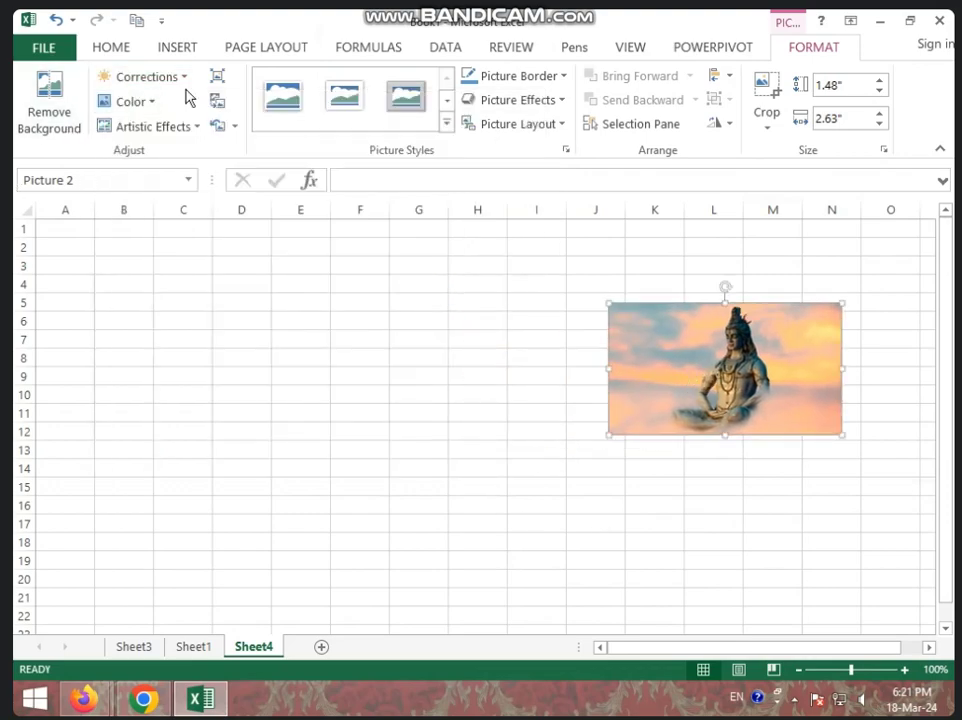
{"action": "left_click", "coordinate": [143, 76]}
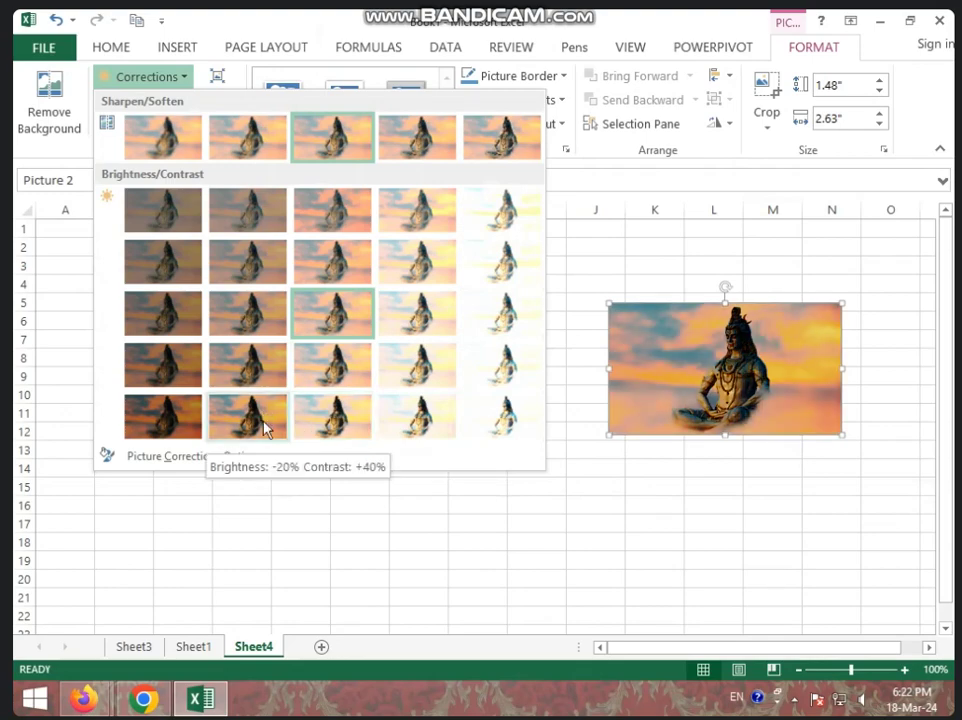
{"action": "left_click", "coordinate": [281, 492]}
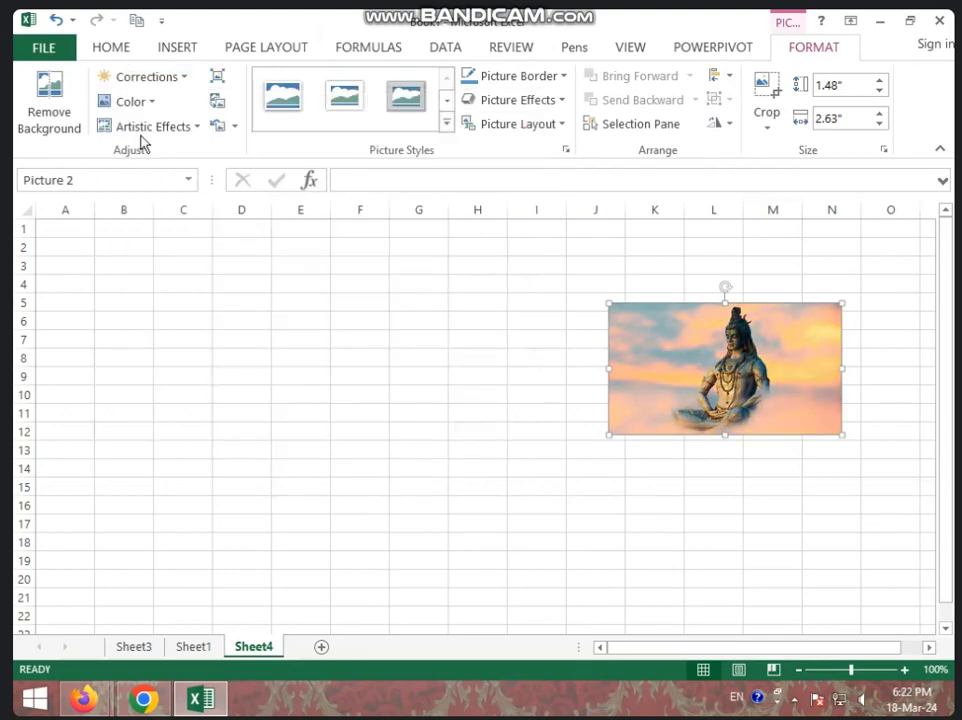
{"action": "left_click", "coordinate": [155, 103]}
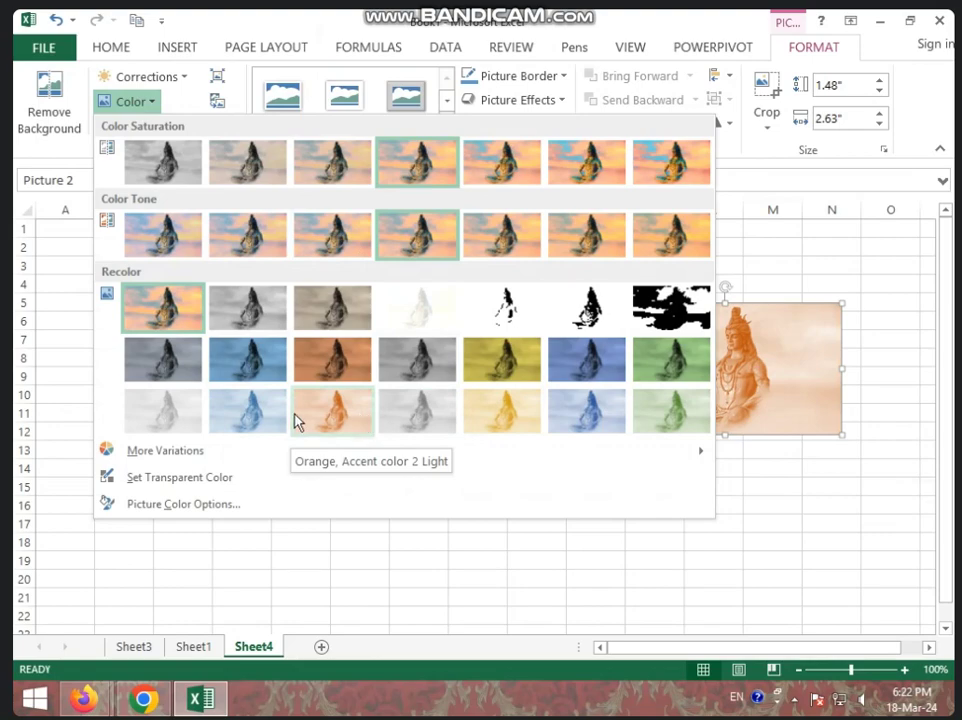
{"action": "mouse_move", "coordinate": [208, 456]}
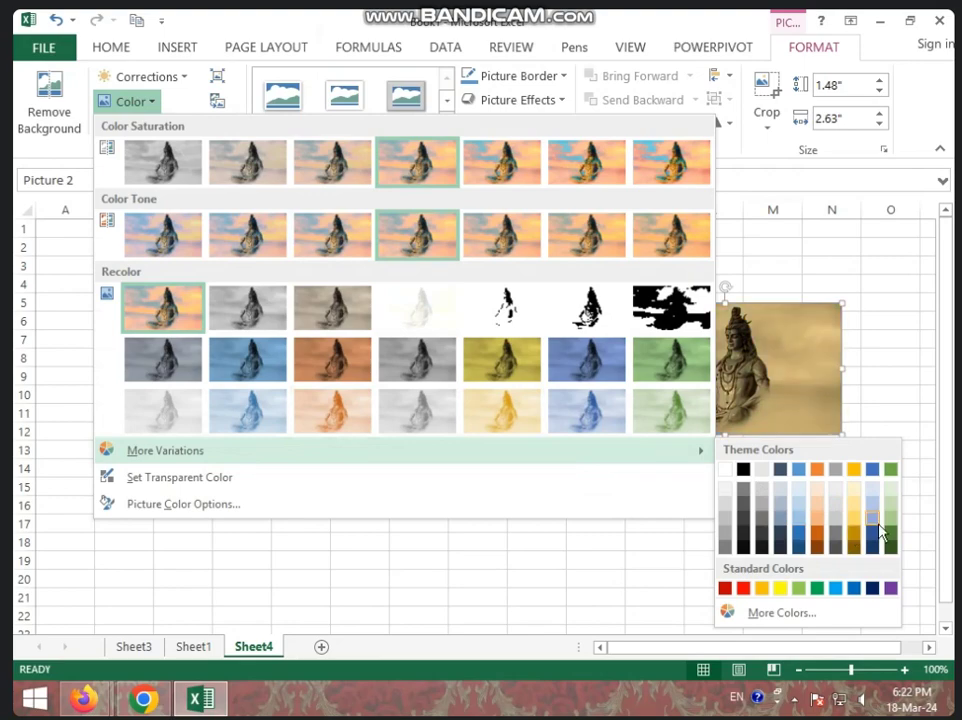
{"action": "left_click", "coordinate": [300, 360]}
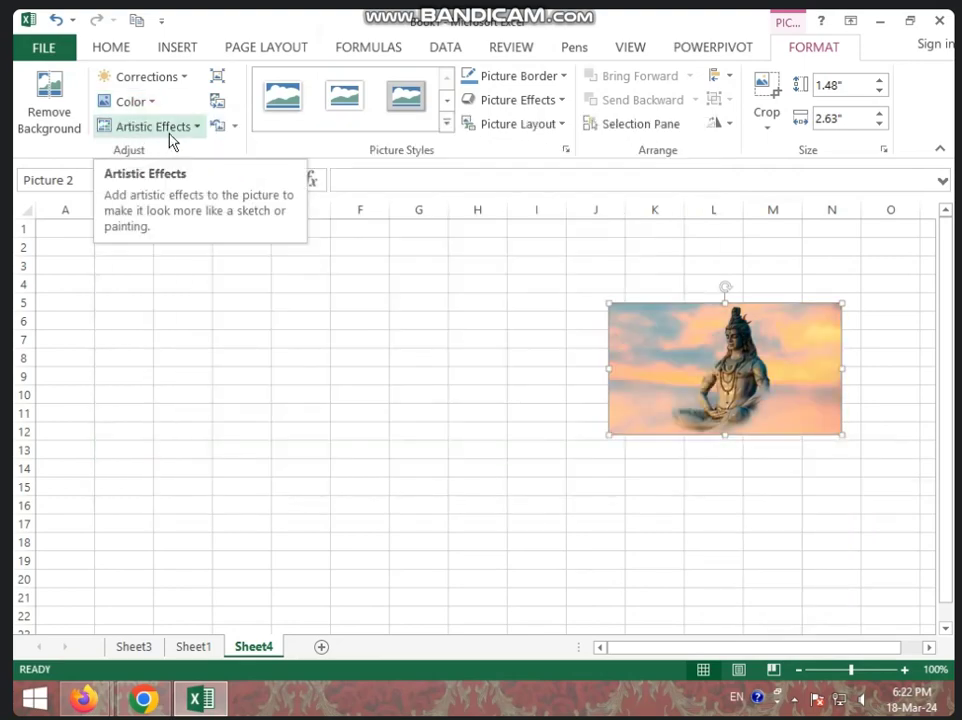
{"action": "left_click", "coordinate": [199, 127]}
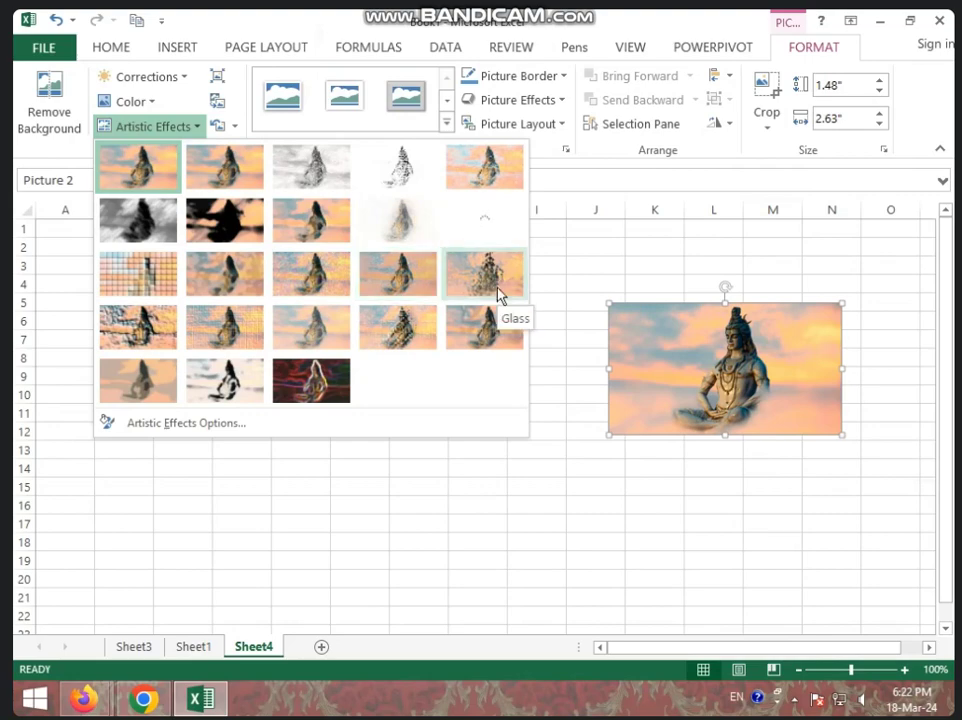
{"action": "left_click", "coordinate": [156, 284]}
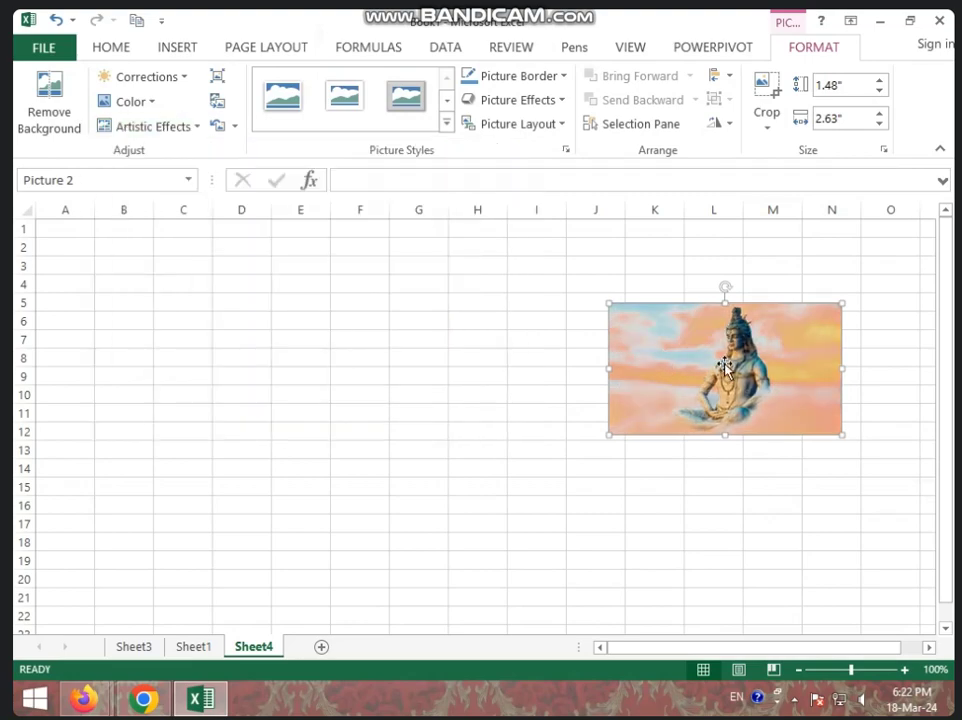
{"action": "left_click", "coordinate": [197, 127]}
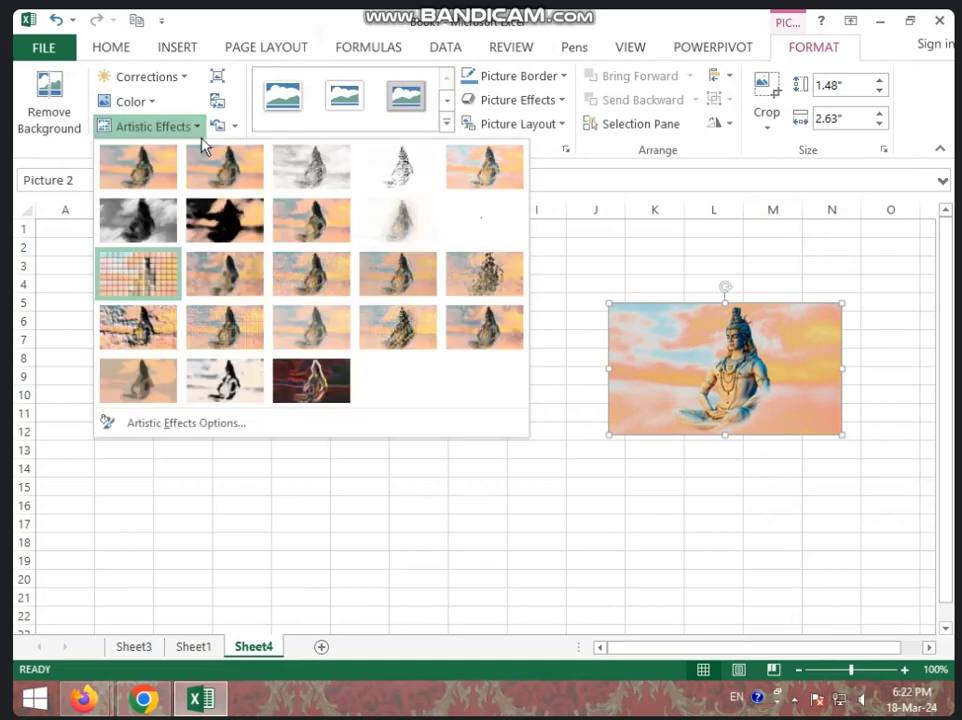
{"action": "left_click", "coordinate": [323, 388]}
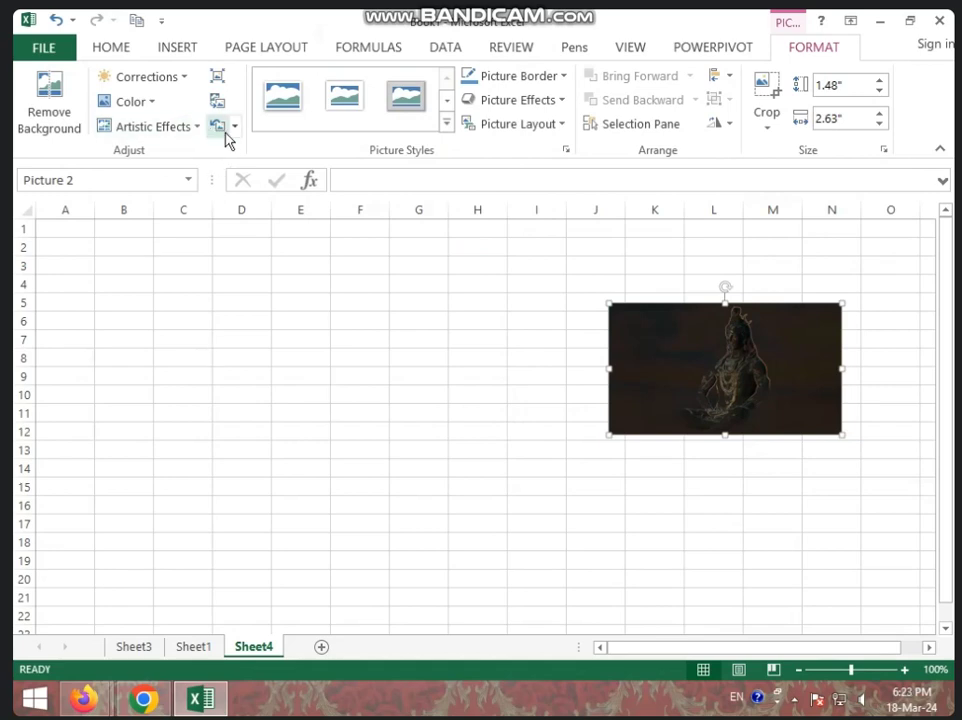
{"action": "left_click", "coordinate": [224, 132]}
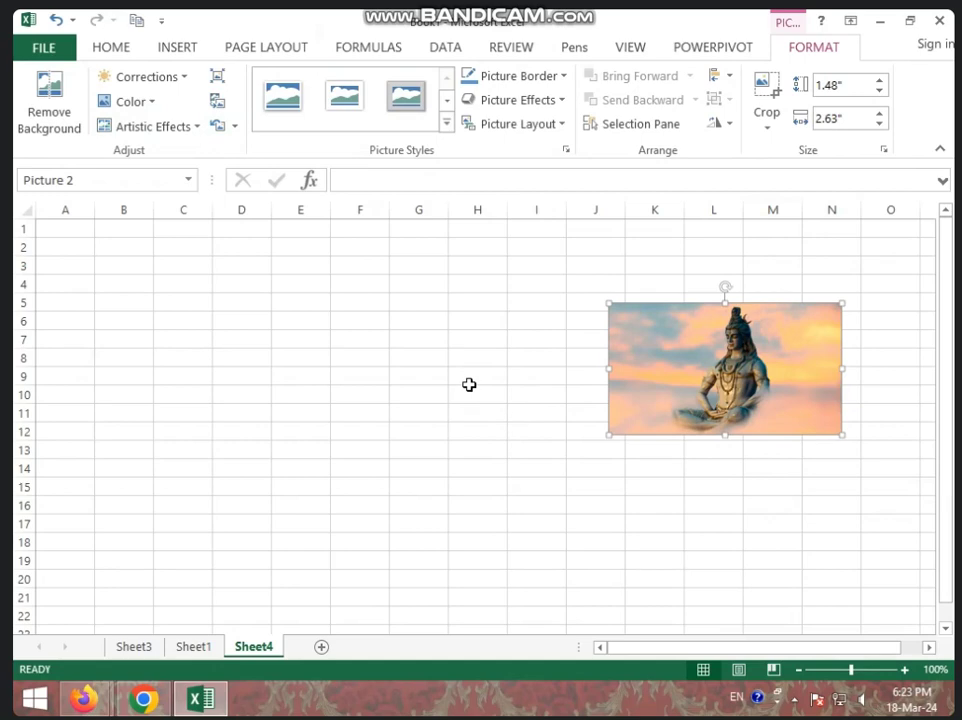
Step: Cancel Compress Pictures, nudge the Mahadev picture slightly left, and bring up Change Picture sources
{"action": "left_click", "coordinate": [217, 78]}
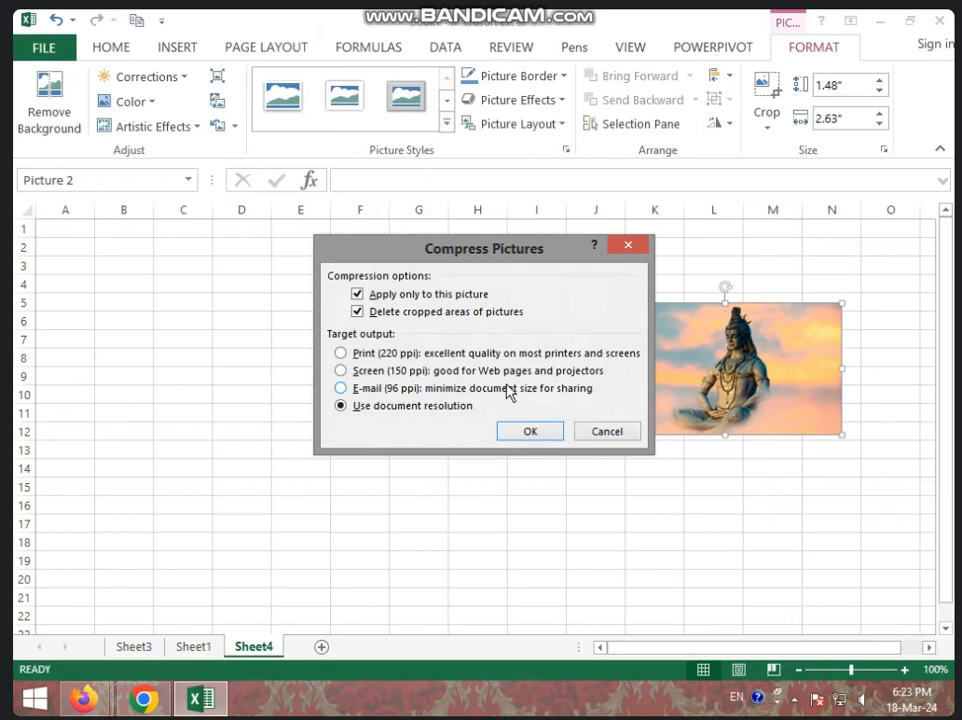
{"action": "left_click", "coordinate": [596, 432]}
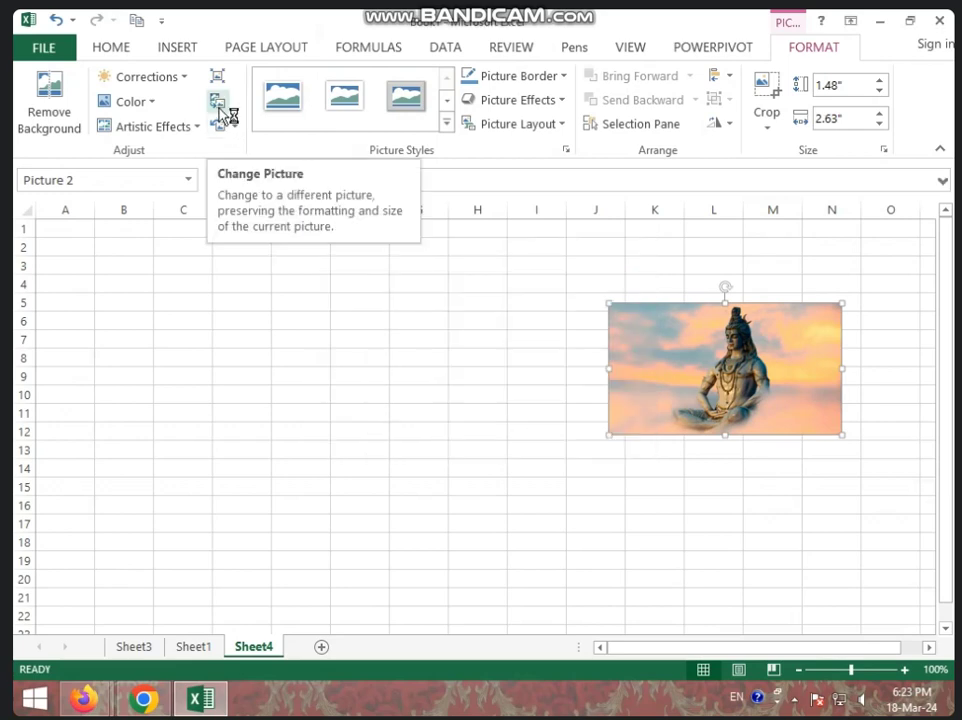
{"action": "left_click_drag", "start_coordinate": [719, 348], "coordinate": [674, 358]}
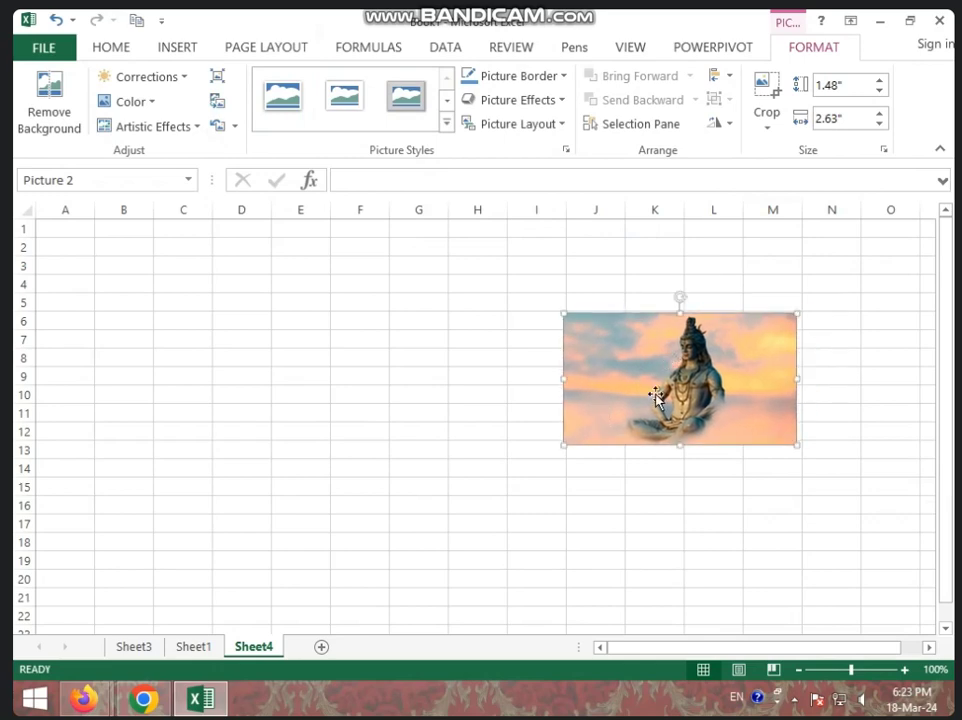
{"action": "left_click", "coordinate": [218, 102]}
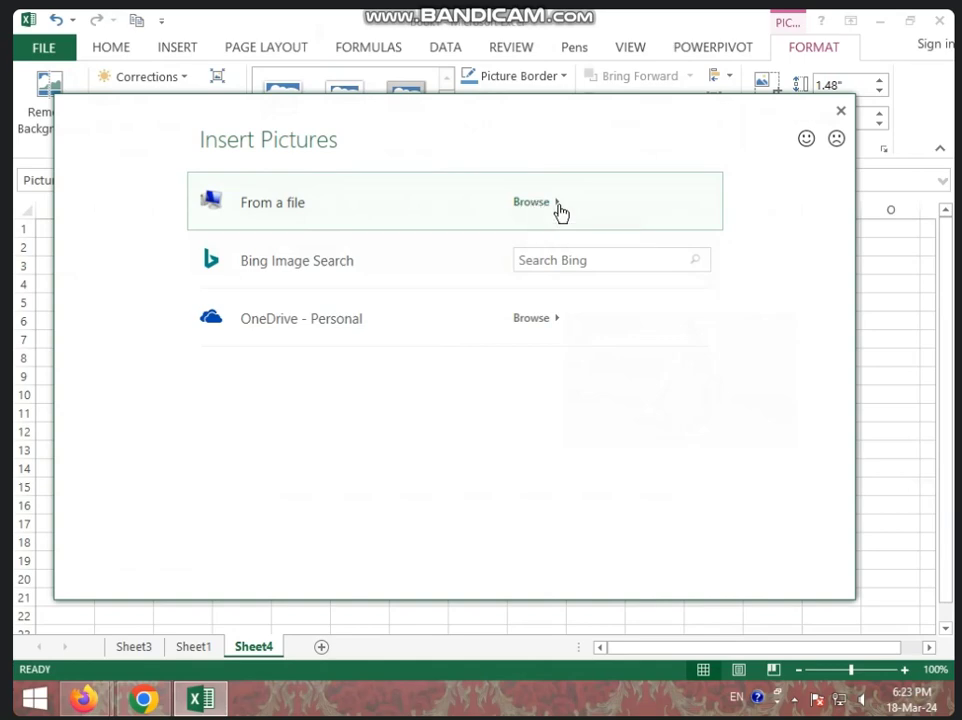
Step: Search Bing for DOLL IMAGES, insert the striped-knitted-hat doll in its place, and shift it left
{"action": "left_click", "coordinate": [585, 266]}
{"action": "type", "text": "DOLL IMAGES"}
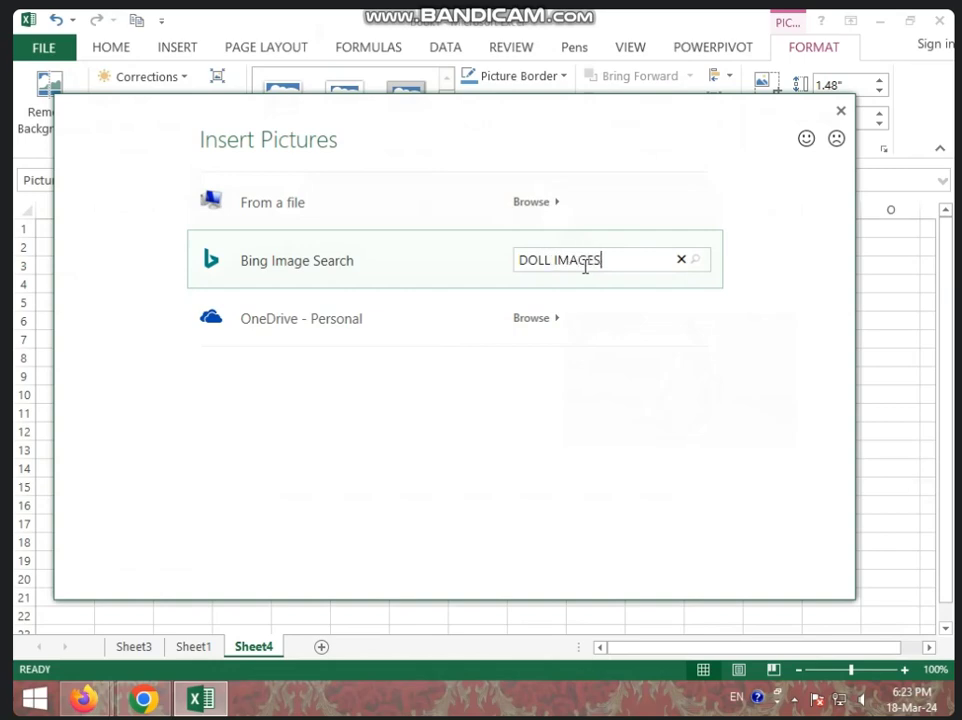
{"action": "key", "text": "Return"}
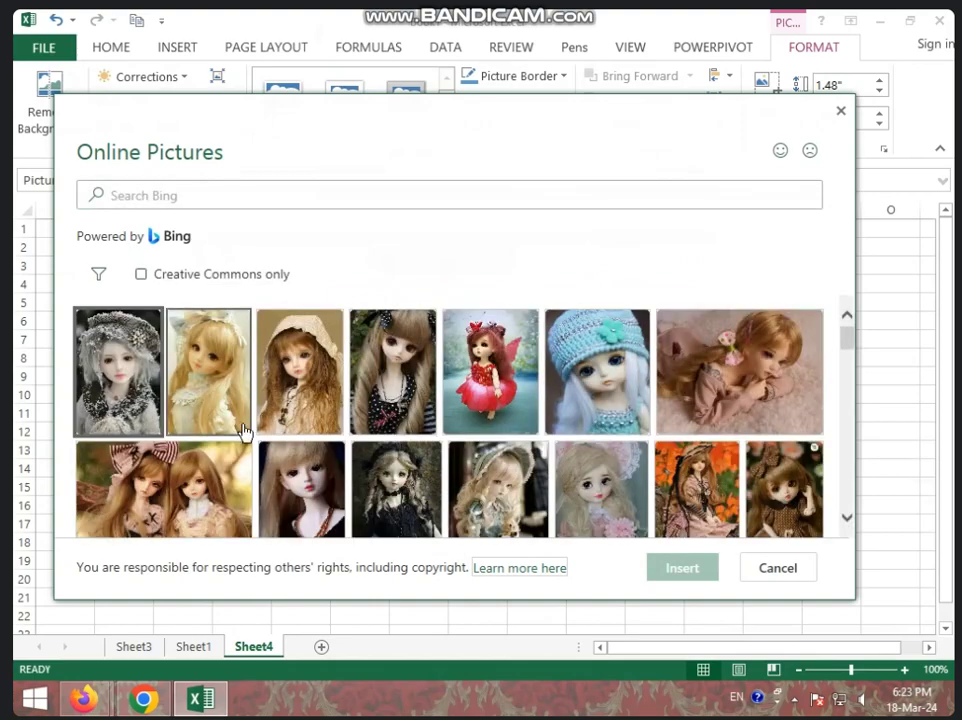
{"action": "scroll", "coordinate": [570, 440], "scroll_direction": "down", "scroll_amount": 1}
{"action": "scroll", "coordinate": [570, 446], "scroll_direction": "down", "scroll_amount": 1}
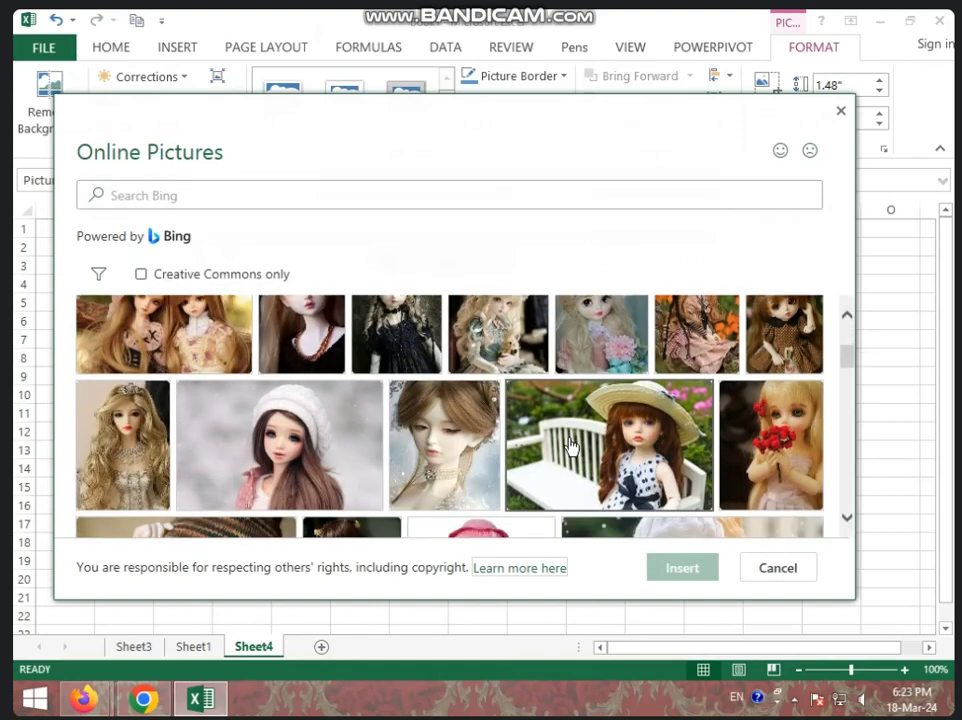
{"action": "scroll", "coordinate": [570, 446], "scroll_direction": "down", "scroll_amount": 2}
{"action": "scroll", "coordinate": [571, 444], "scroll_direction": "down", "scroll_amount": 1}
{"action": "scroll", "coordinate": [569, 444], "scroll_direction": "up", "scroll_amount": 1}
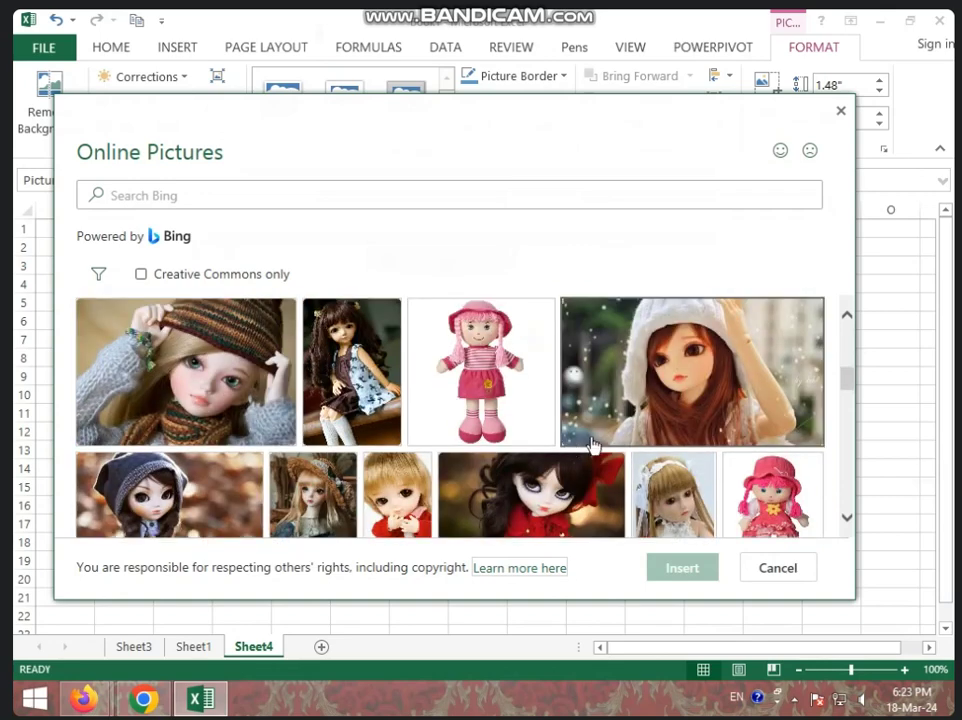
{"action": "left_click", "coordinate": [212, 340]}
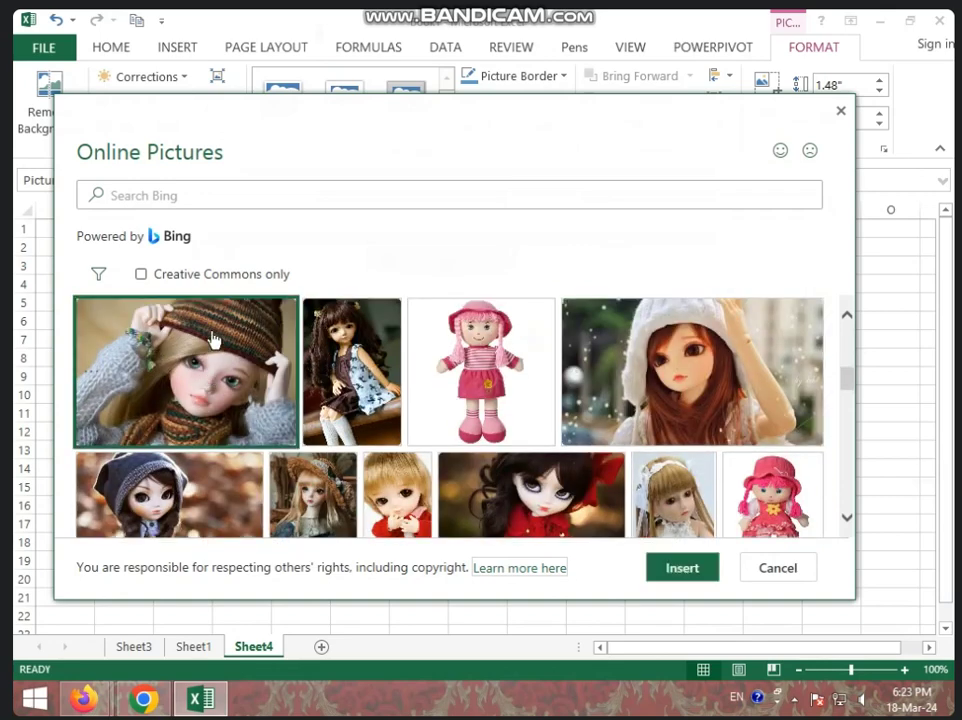
{"action": "left_click", "coordinate": [690, 569]}
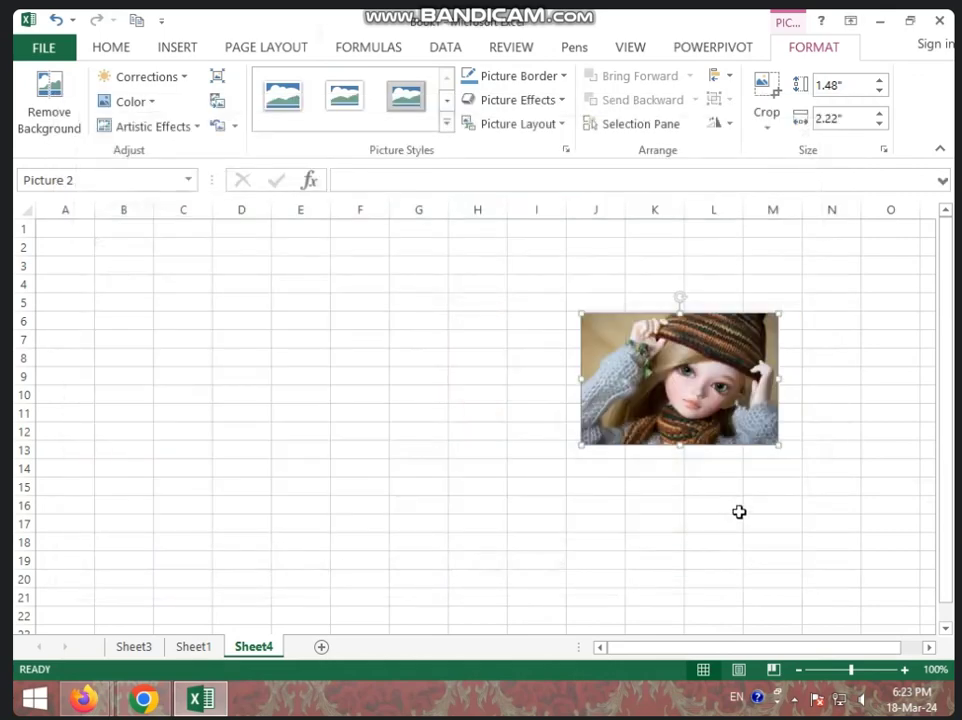
{"action": "left_click_drag", "start_coordinate": [655, 415], "coordinate": [512, 423]}
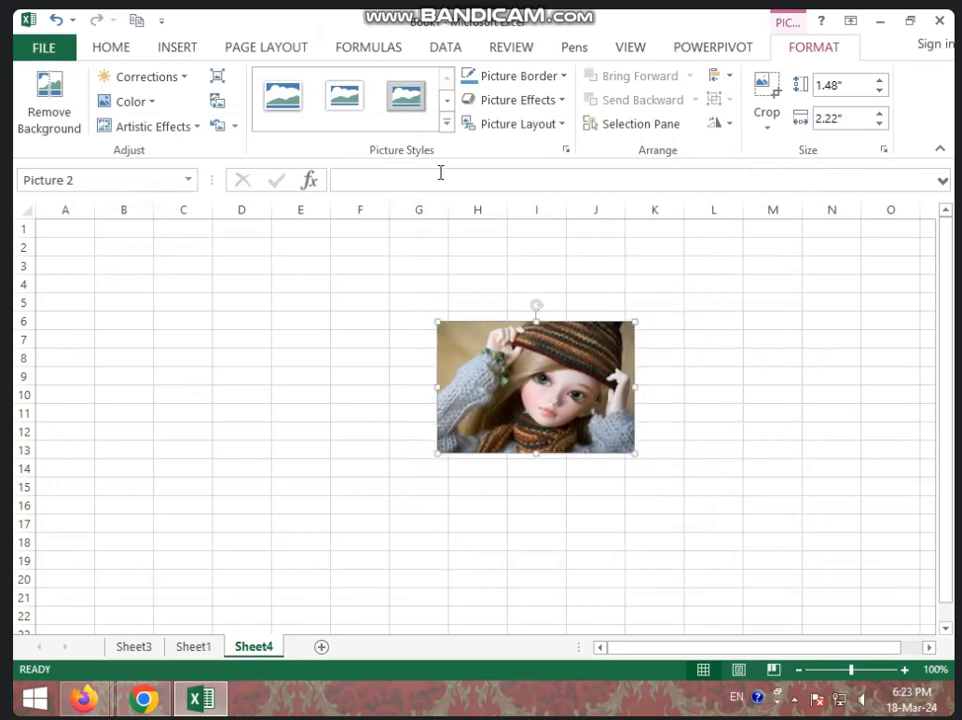
Step: Try several picture styles, move the doll to columns K–N, and settle on Thick Black Frame
{"action": "left_click", "coordinate": [447, 122]}
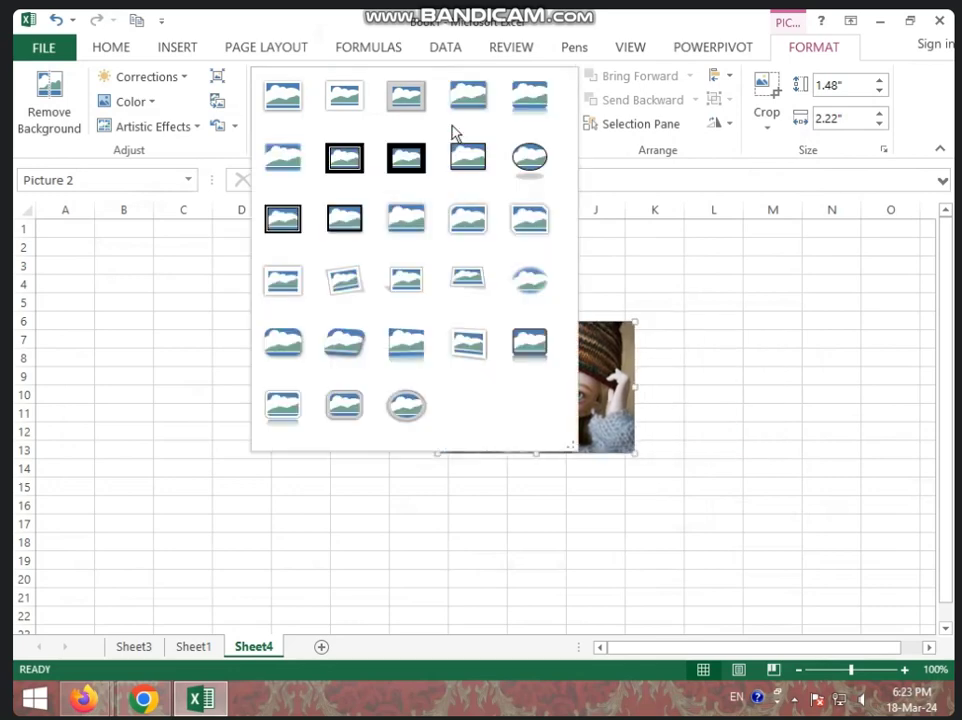
{"action": "left_click", "coordinate": [537, 240]}
{"action": "left_click_drag", "start_coordinate": [514, 388], "coordinate": [755, 392]}
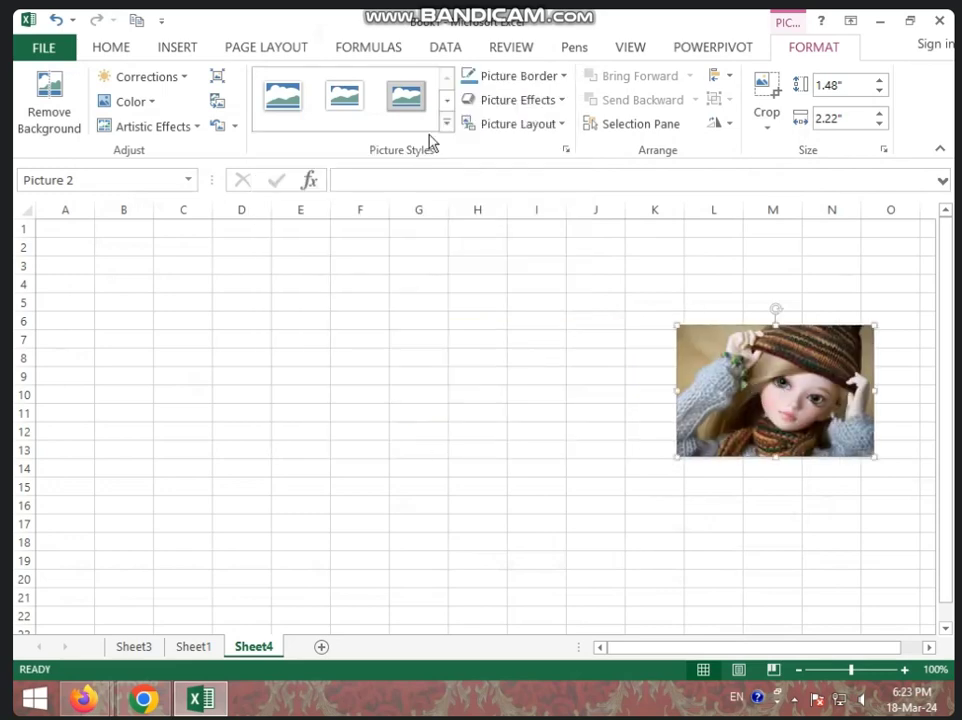
{"action": "left_click", "coordinate": [447, 122]}
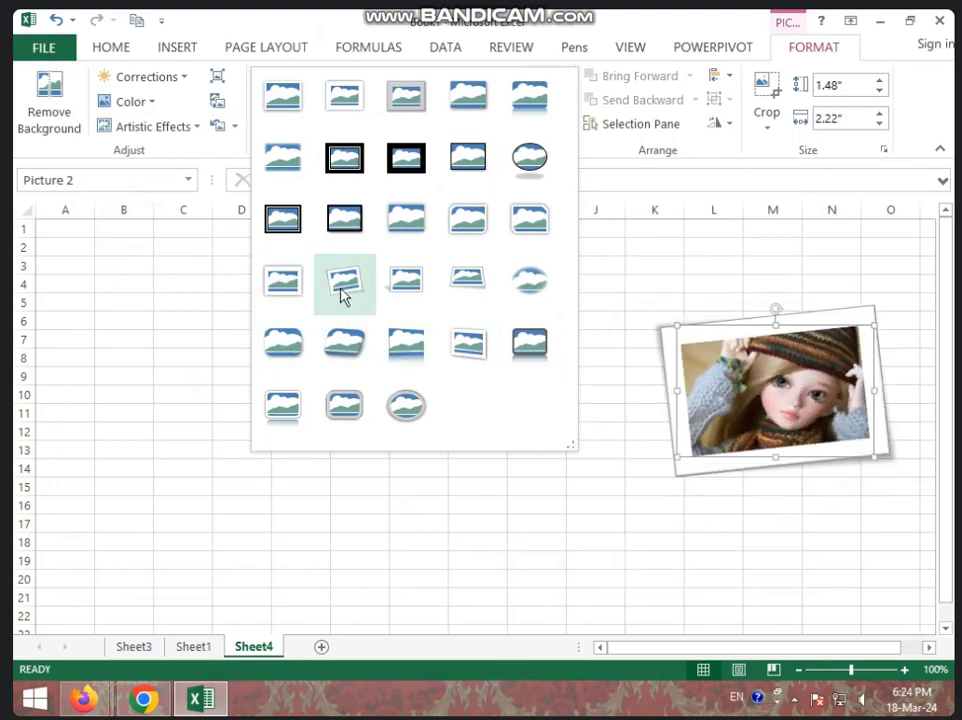
{"action": "left_click", "coordinate": [538, 170]}
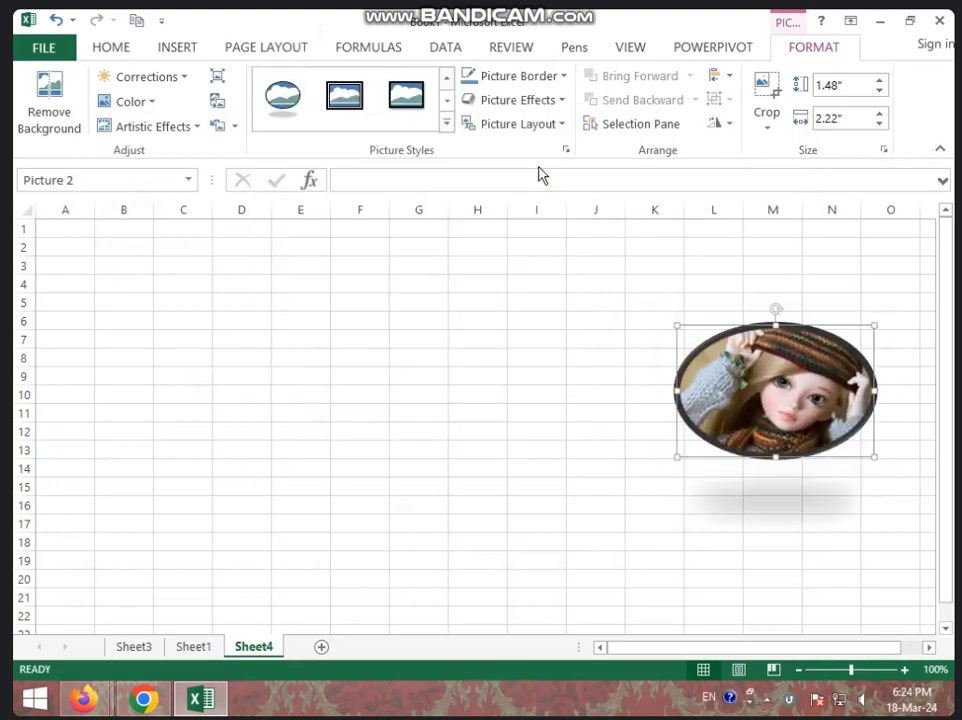
{"action": "left_click", "coordinate": [410, 100]}
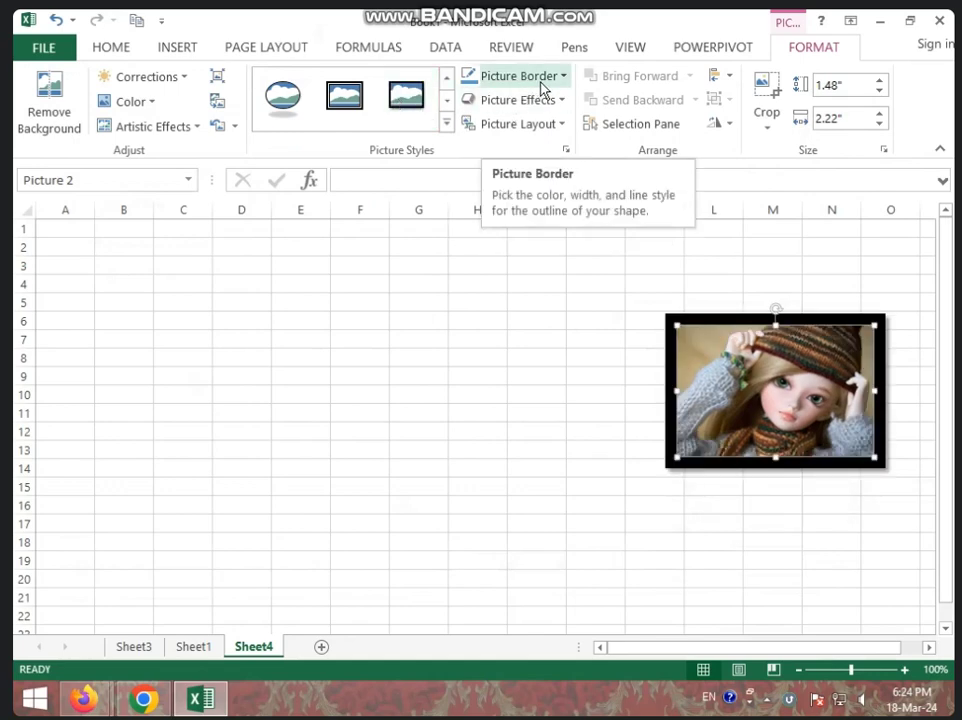
Step: Change the doll picture's border to Light Green from the Standard Colors
{"action": "left_click", "coordinate": [565, 85]}
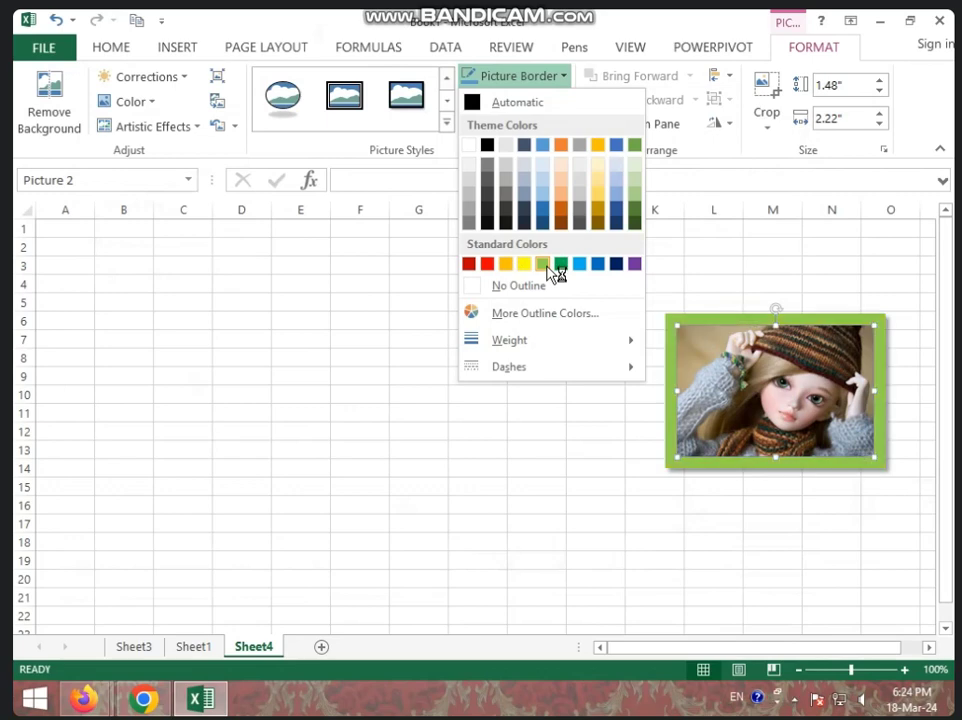
{"action": "left_click", "coordinate": [545, 265]}
{"action": "left_click", "coordinate": [562, 79]}
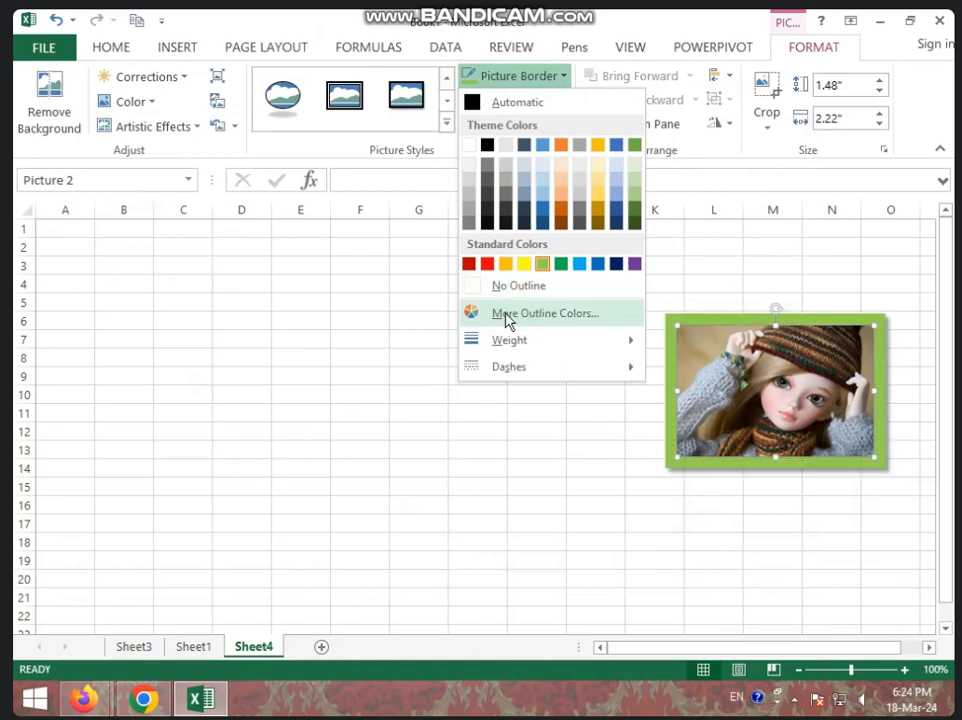
Step: Pick a lavender-purple swatch in the Colors dialog as the picture border colour
{"action": "left_click", "coordinate": [563, 320]}
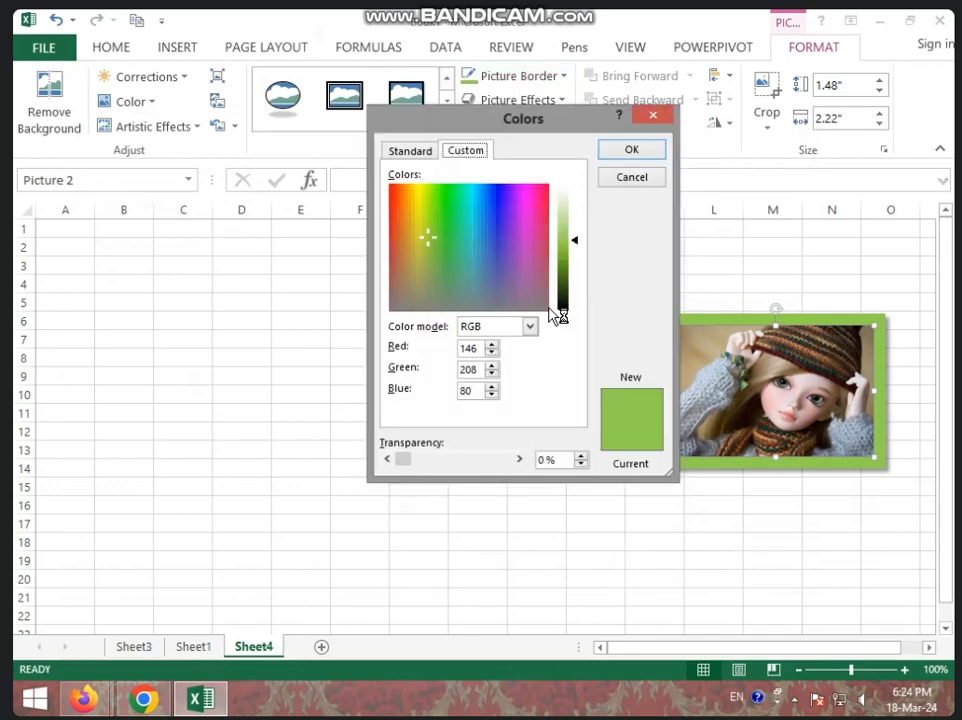
{"action": "left_click_drag", "start_coordinate": [529, 122], "coordinate": [494, 124]}
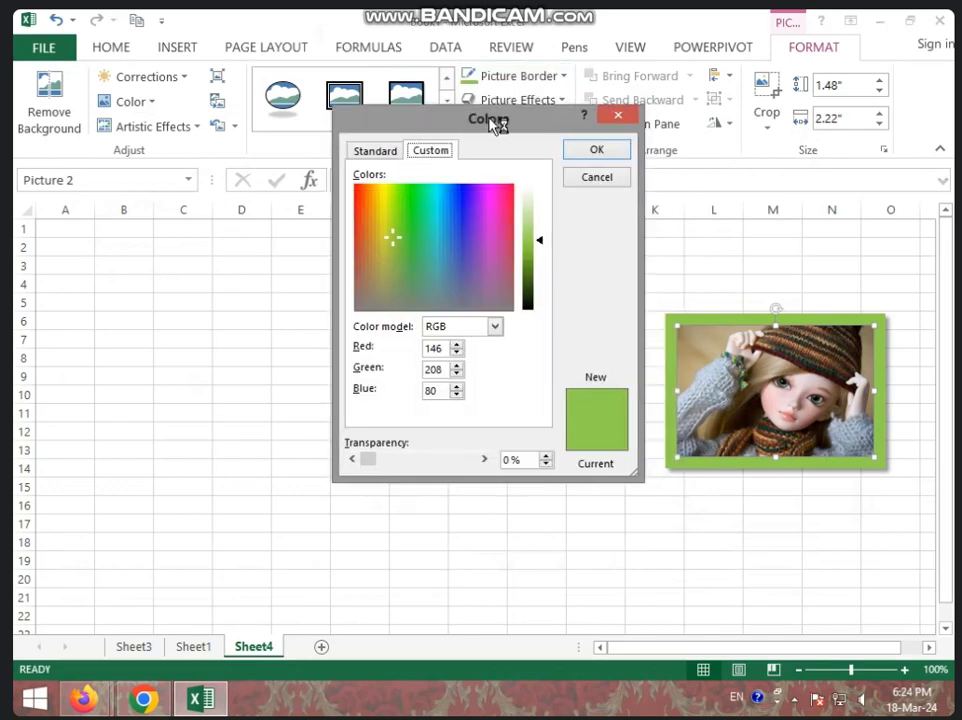
{"action": "left_click", "coordinate": [378, 152]}
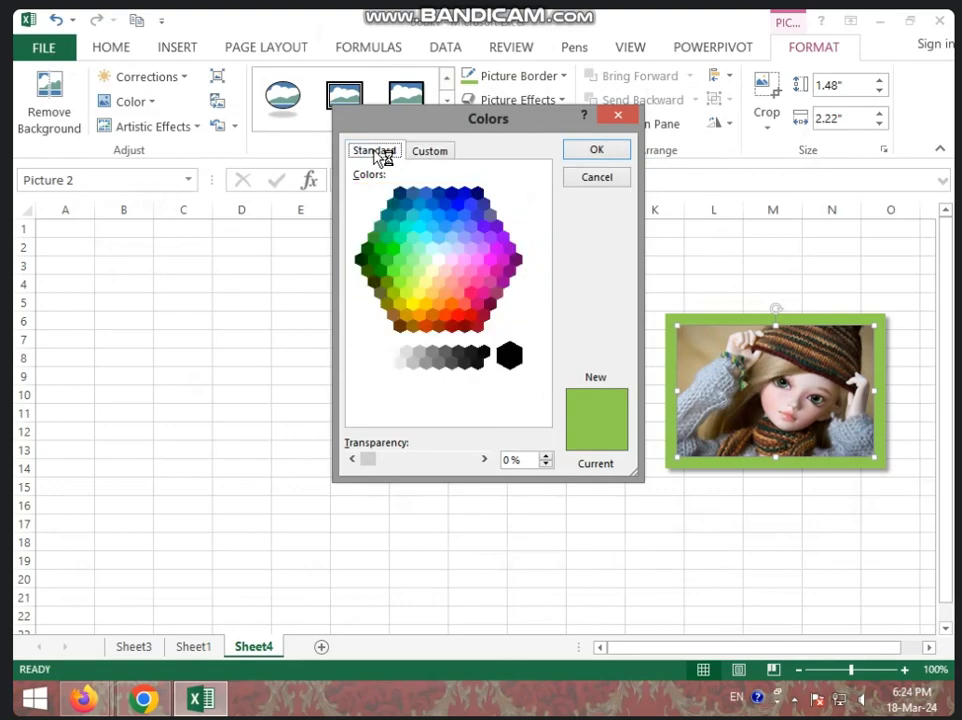
{"action": "left_click", "coordinate": [430, 154]}
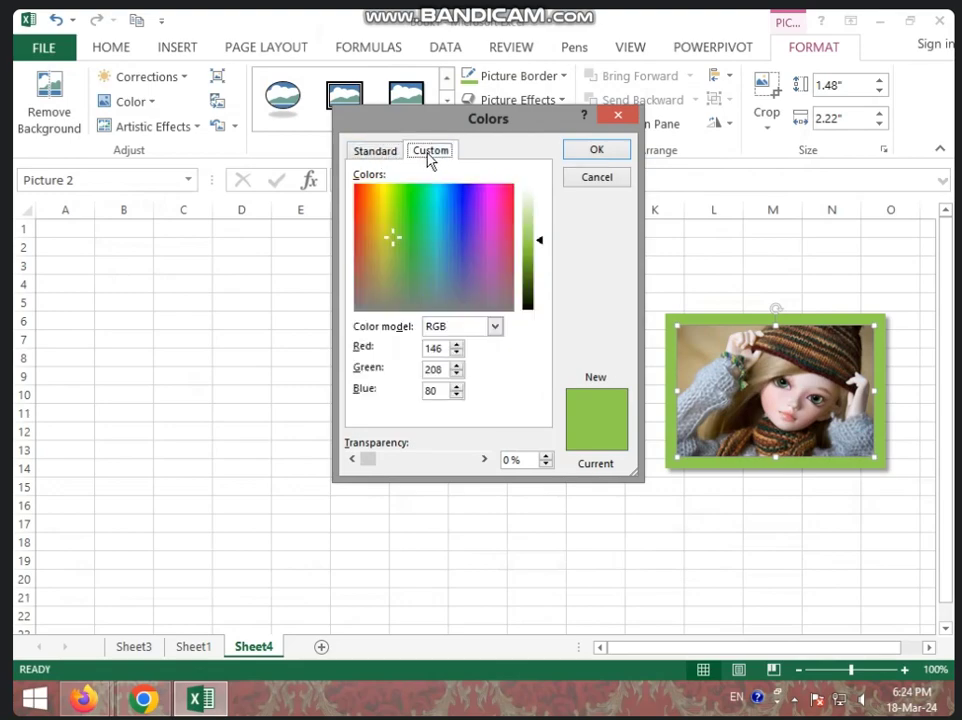
{"action": "left_click", "coordinate": [391, 156]}
{"action": "left_click", "coordinate": [451, 215]}
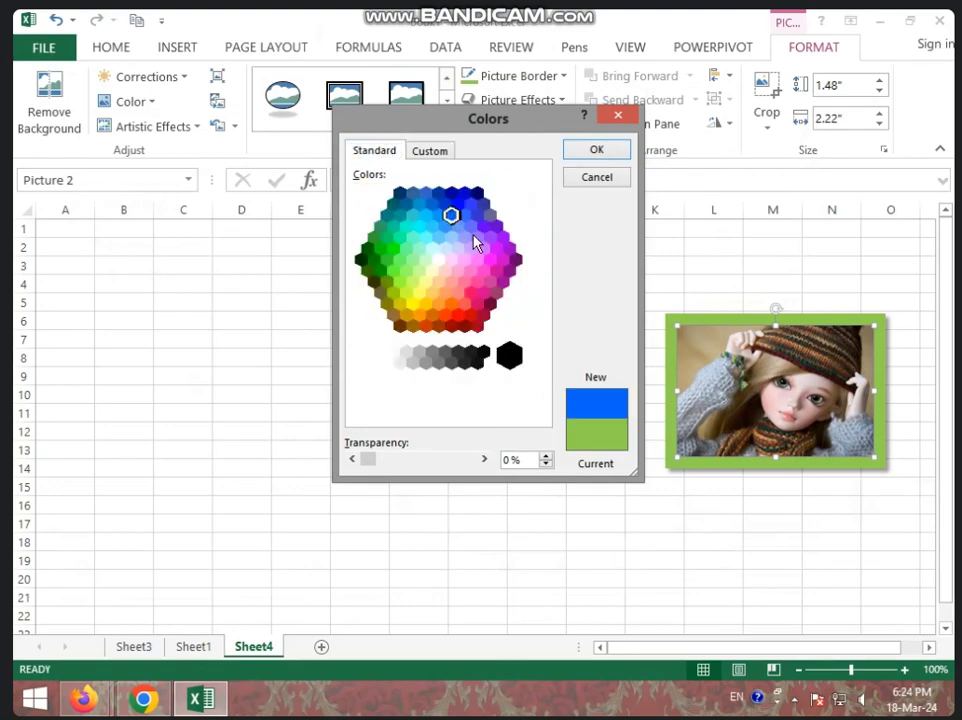
{"action": "left_click", "coordinate": [476, 238]}
{"action": "left_click", "coordinate": [485, 248]}
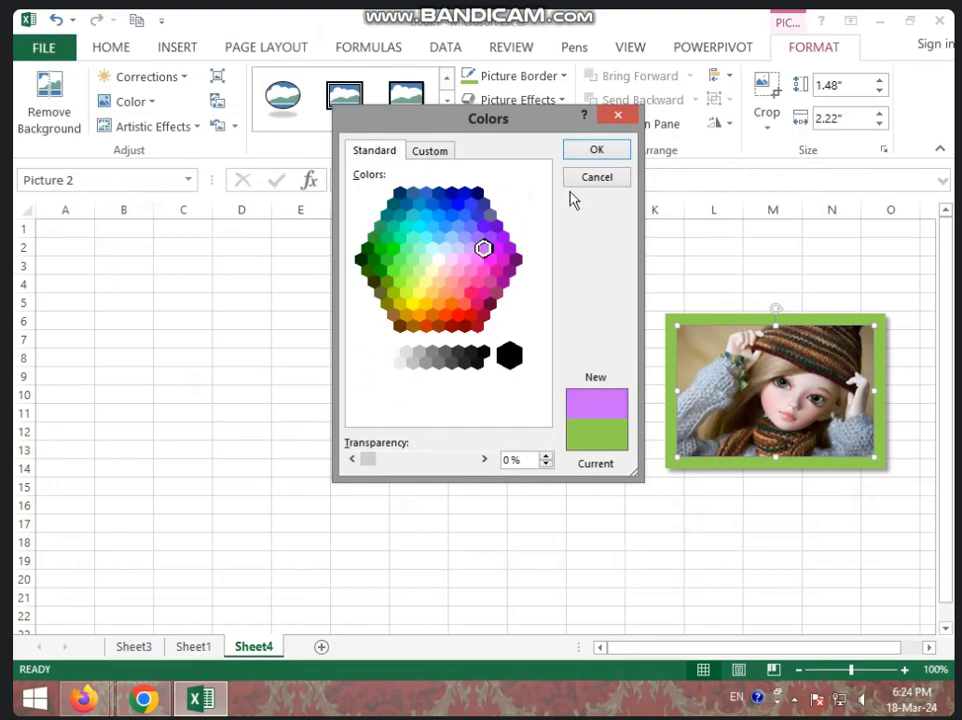
{"action": "left_click", "coordinate": [593, 152]}
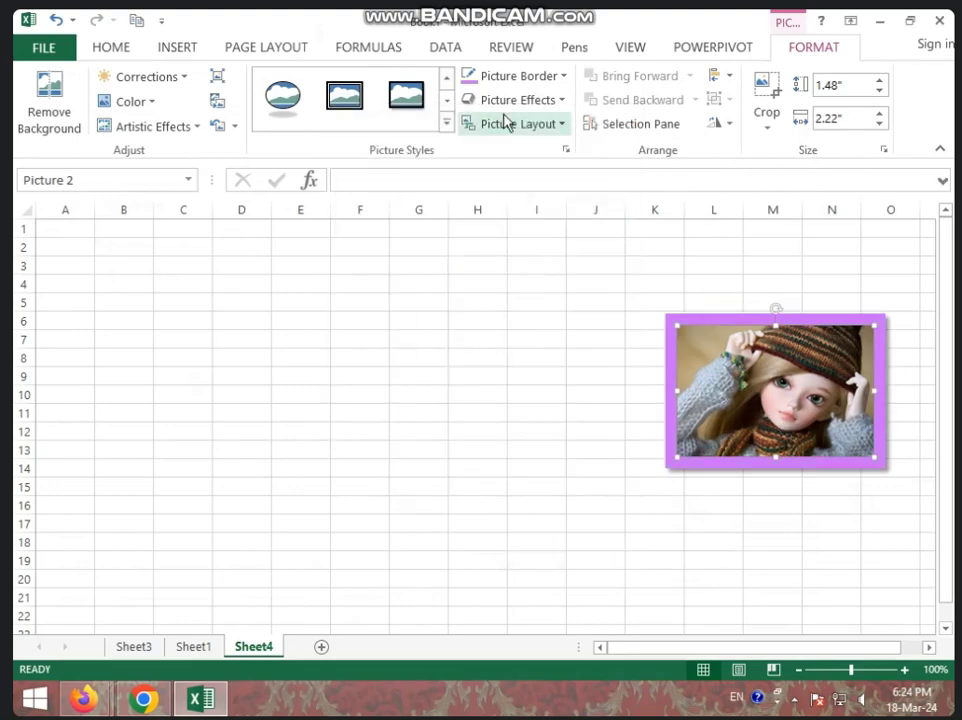
{"action": "left_click", "coordinate": [561, 79]}
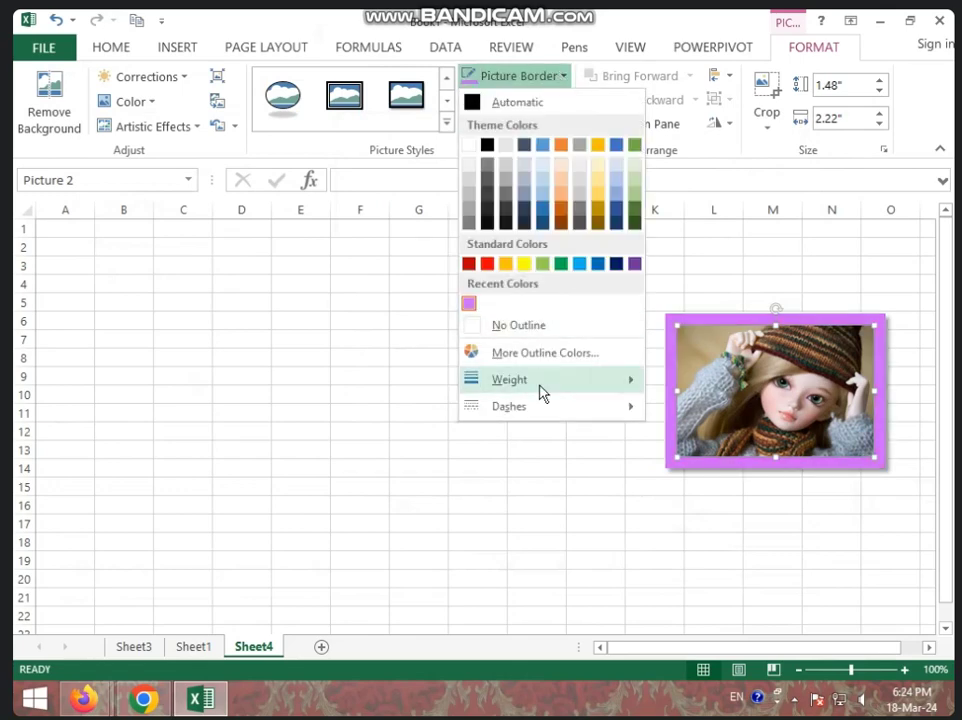
{"action": "mouse_move", "coordinate": [539, 386]}
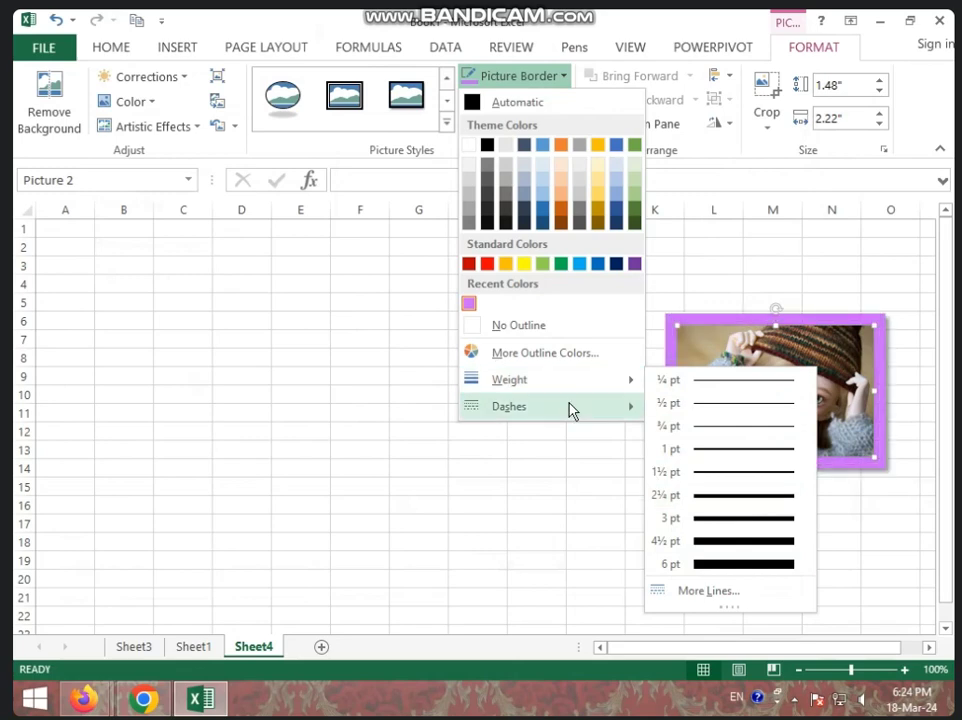
{"action": "mouse_move", "coordinate": [571, 408]}
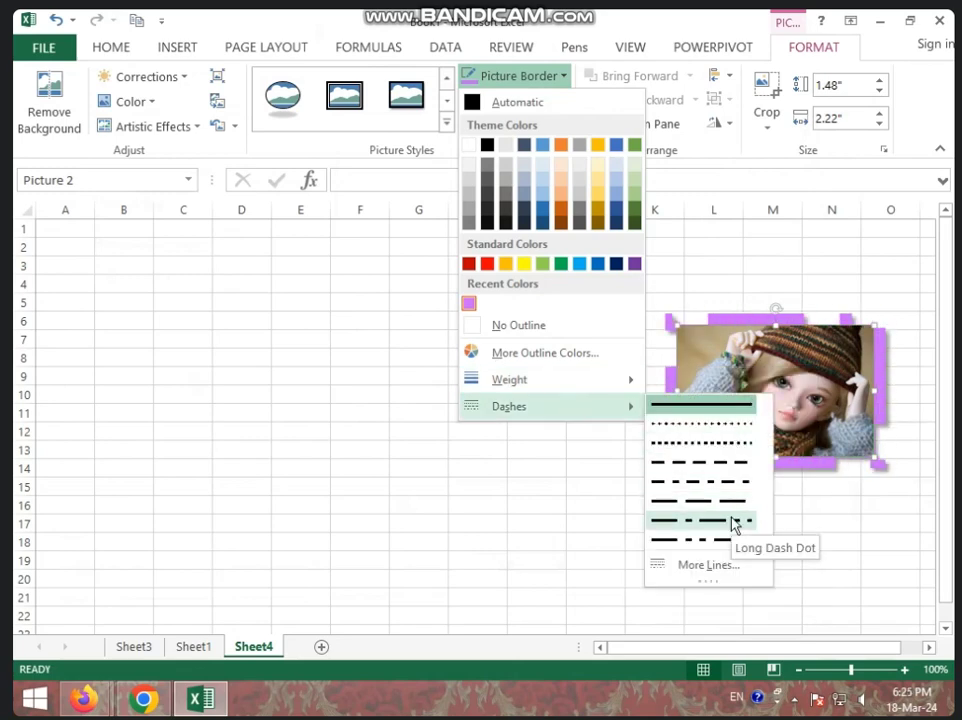
{"action": "left_click", "coordinate": [562, 509]}
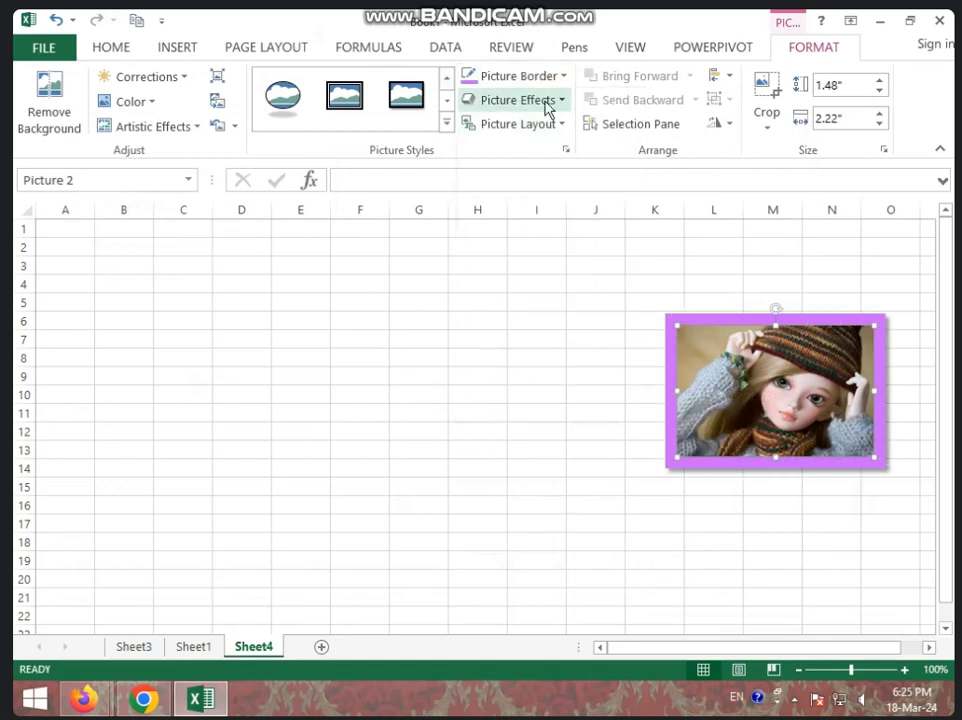
Step: Reset the picture, then give it a Perspective shadow from Picture Effects
{"action": "left_click", "coordinate": [558, 103]}
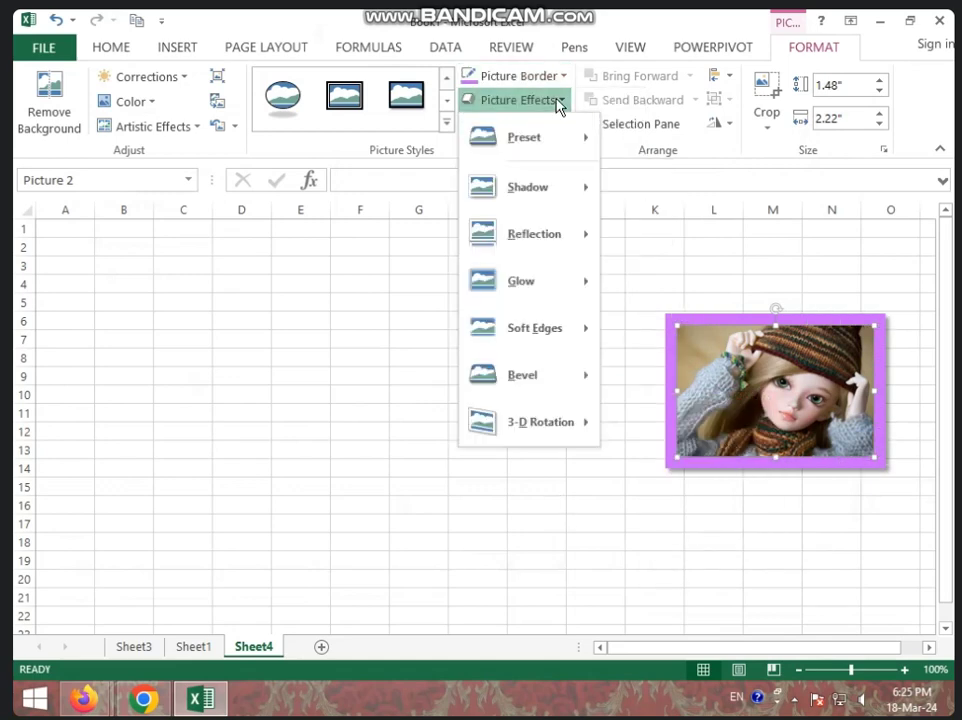
{"action": "left_click", "coordinate": [220, 127]}
{"action": "left_click", "coordinate": [555, 103]}
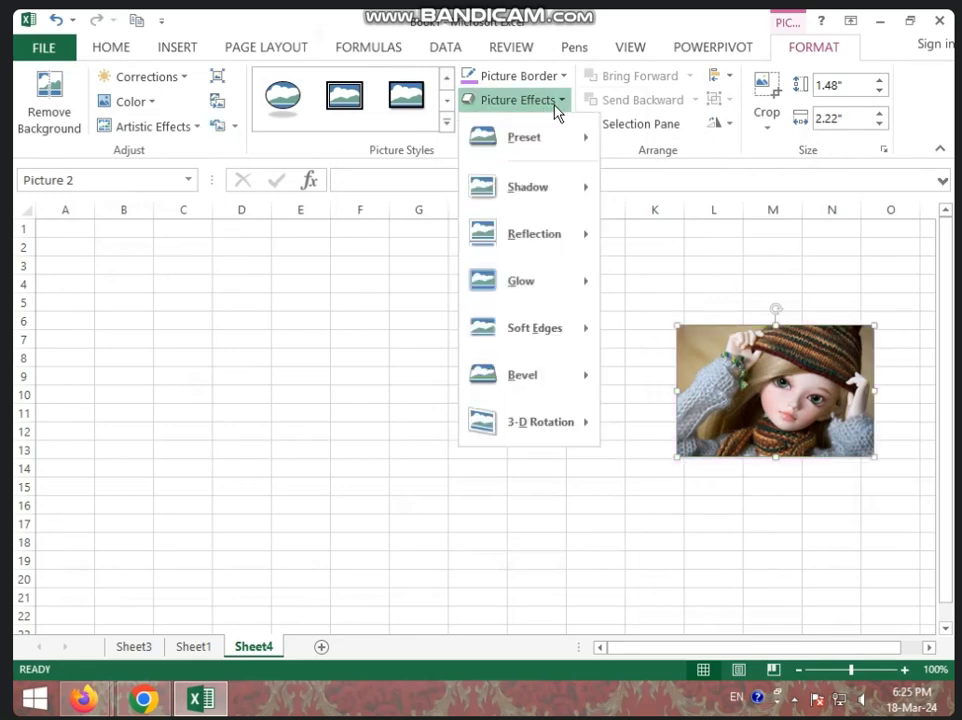
{"action": "mouse_move", "coordinate": [532, 190]}
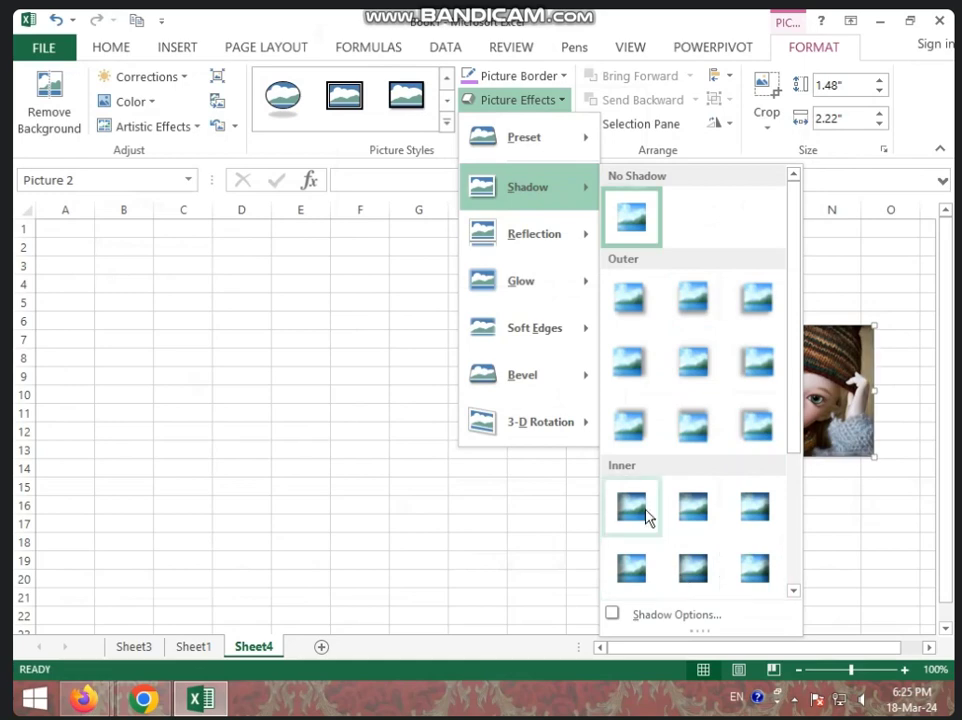
{"action": "left_click_drag", "start_coordinate": [798, 428], "coordinate": [807, 588]}
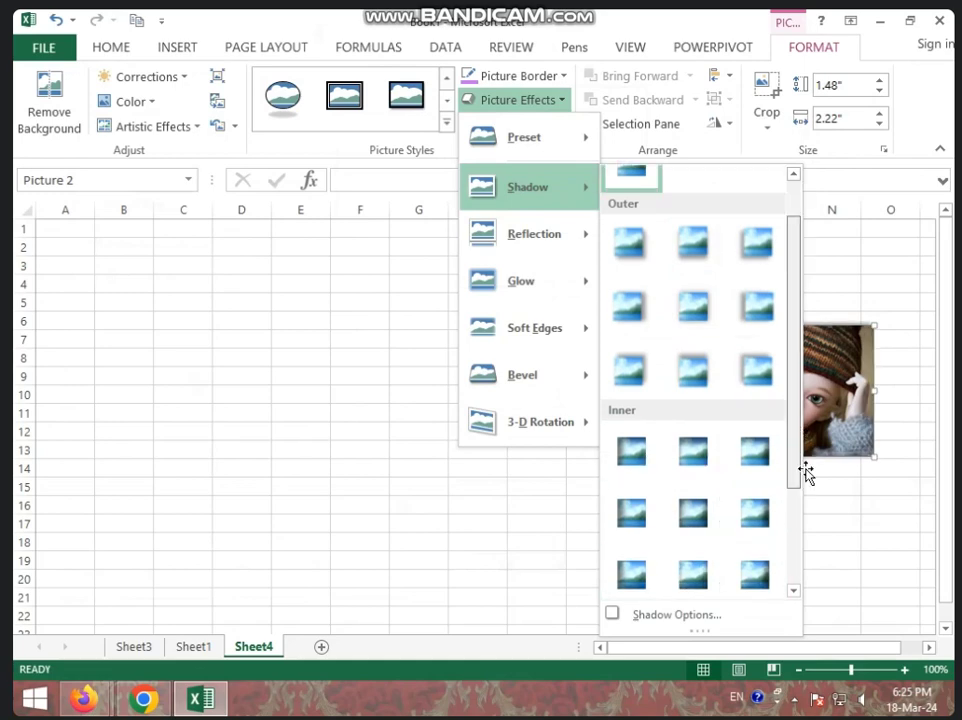
{"action": "left_click", "coordinate": [753, 508]}
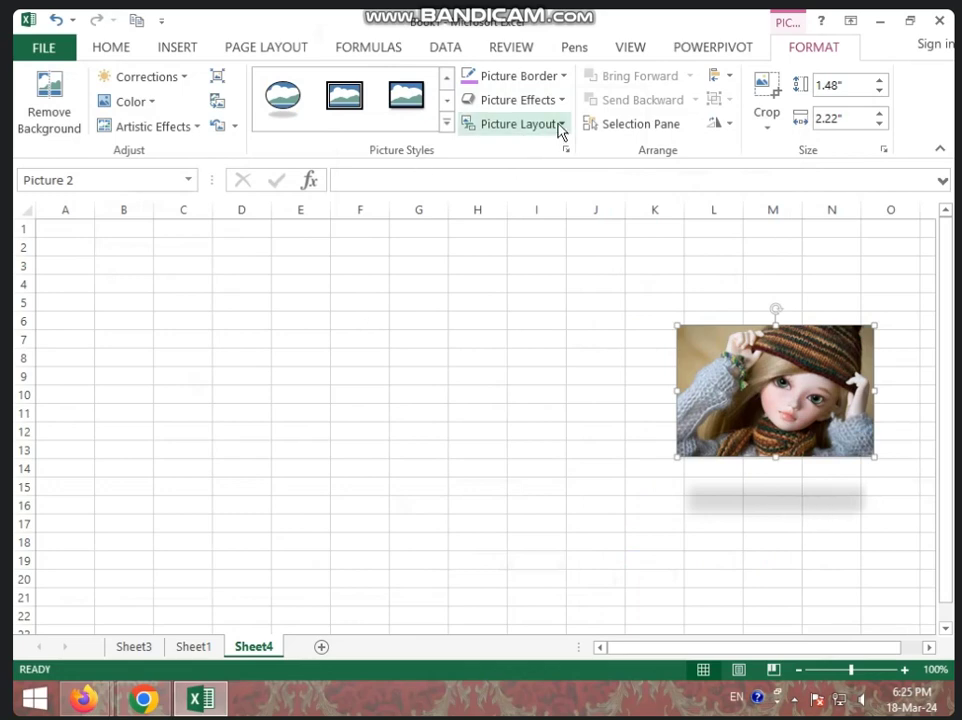
Step: Add a Reflection variation, then reset the picture back to plain
{"action": "left_click", "coordinate": [563, 100]}
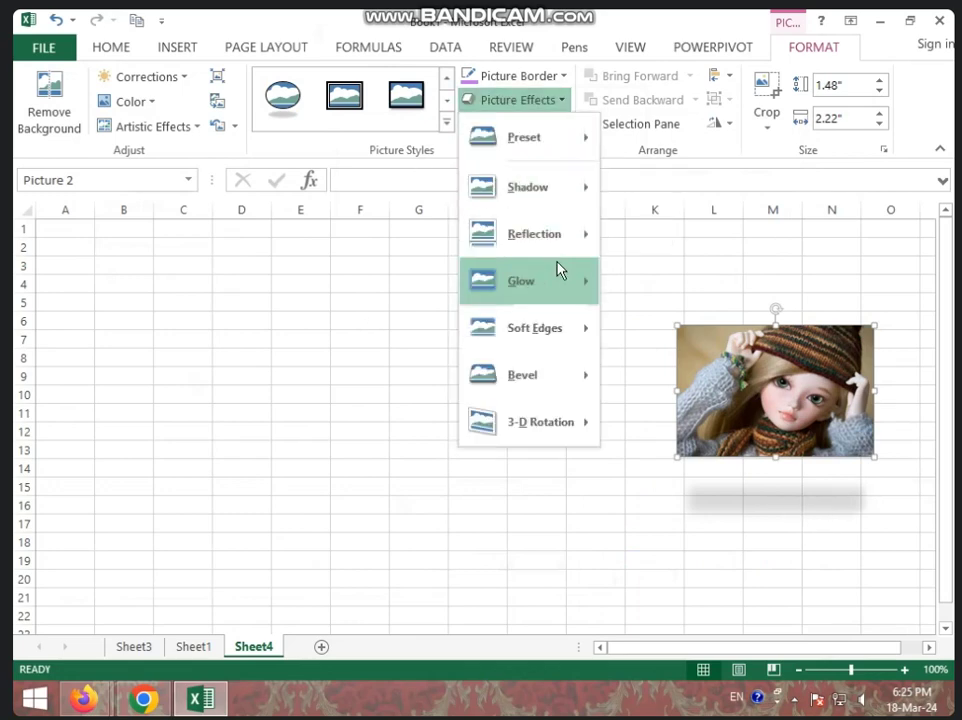
{"action": "mouse_move", "coordinate": [557, 250]}
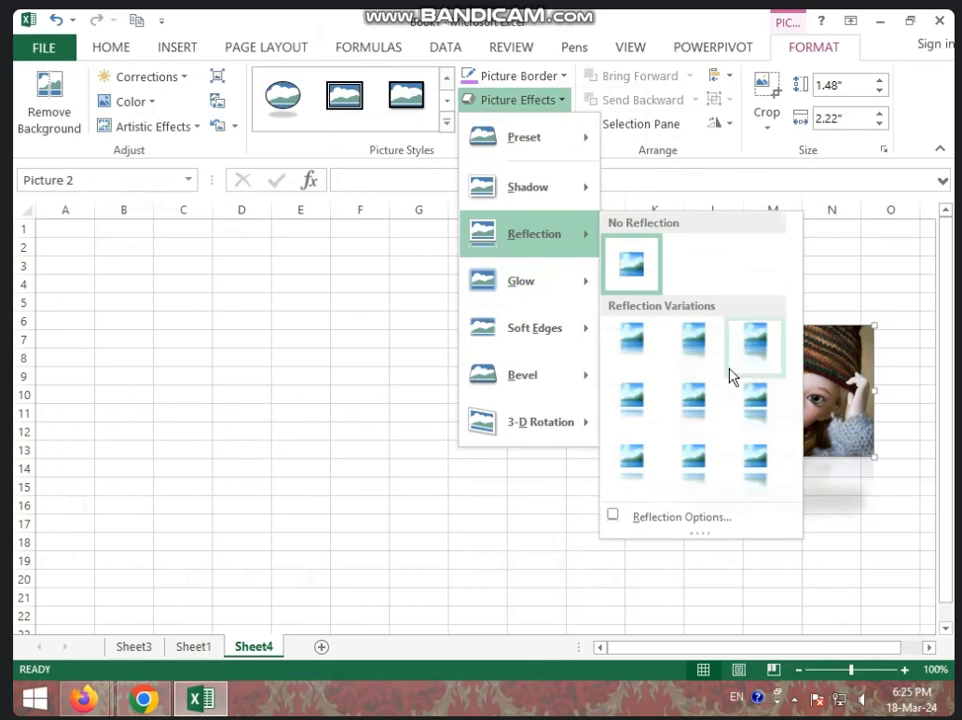
{"action": "left_click", "coordinate": [757, 465]}
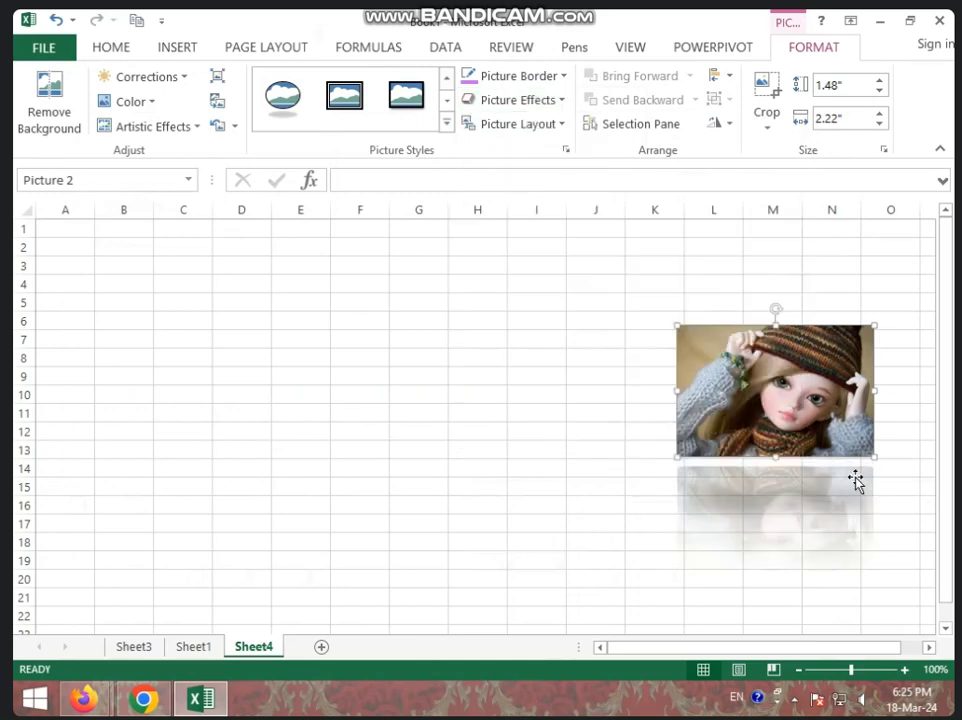
{"action": "scroll", "coordinate": [845, 495], "scroll_direction": "down", "scroll_amount": 1}
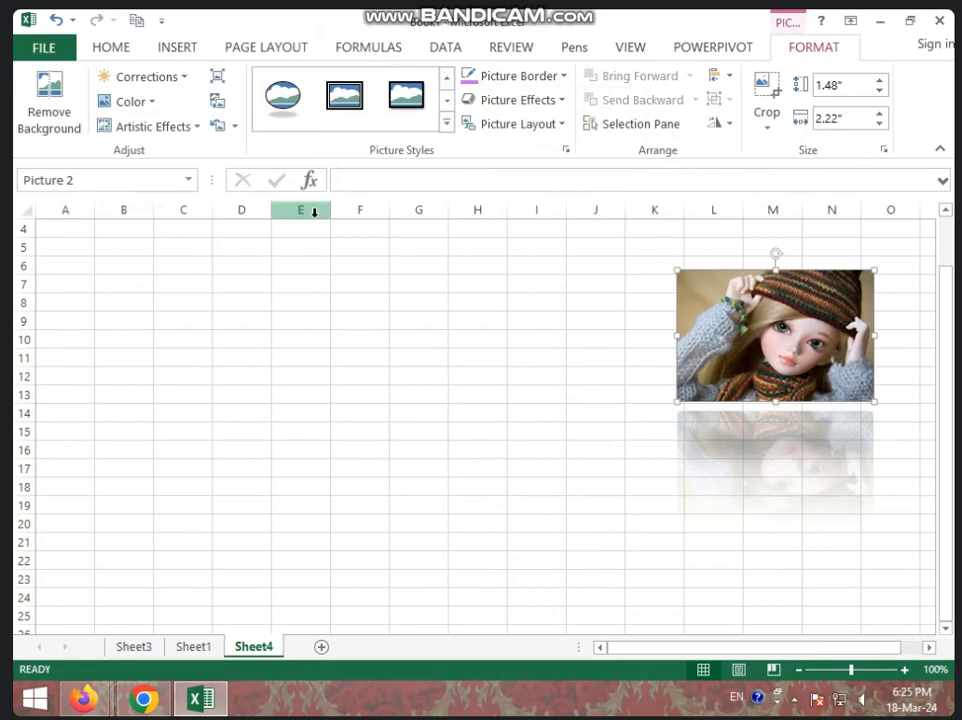
{"action": "left_click", "coordinate": [218, 129]}
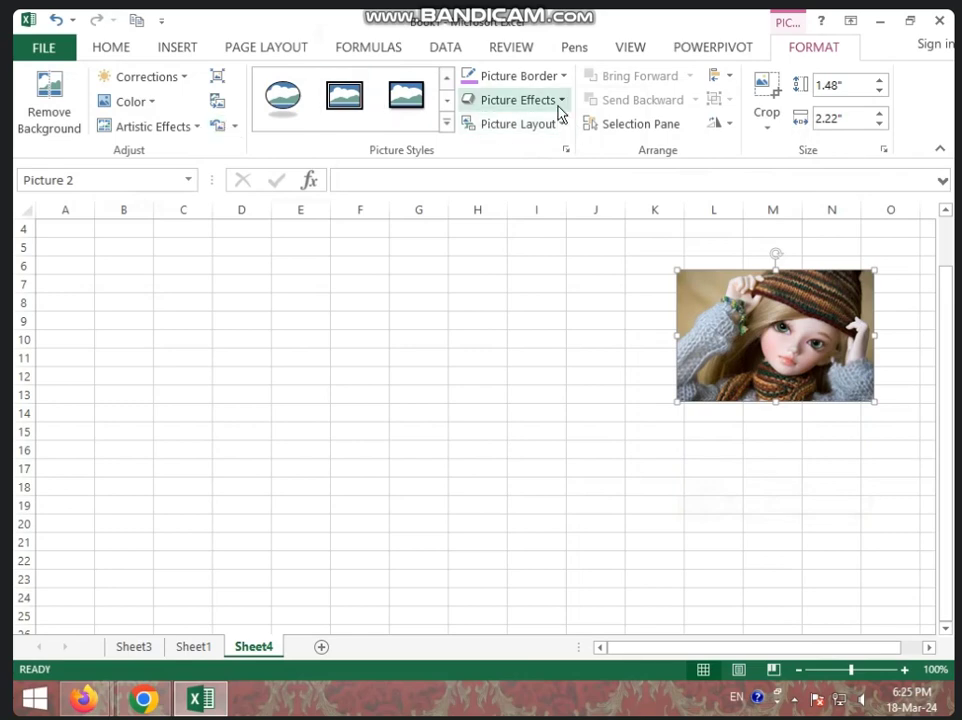
Step: Apply 25 Point soft edges to the doll picture via Picture Effects
{"action": "left_click", "coordinate": [559, 104]}
{"action": "mouse_move", "coordinate": [550, 275]}
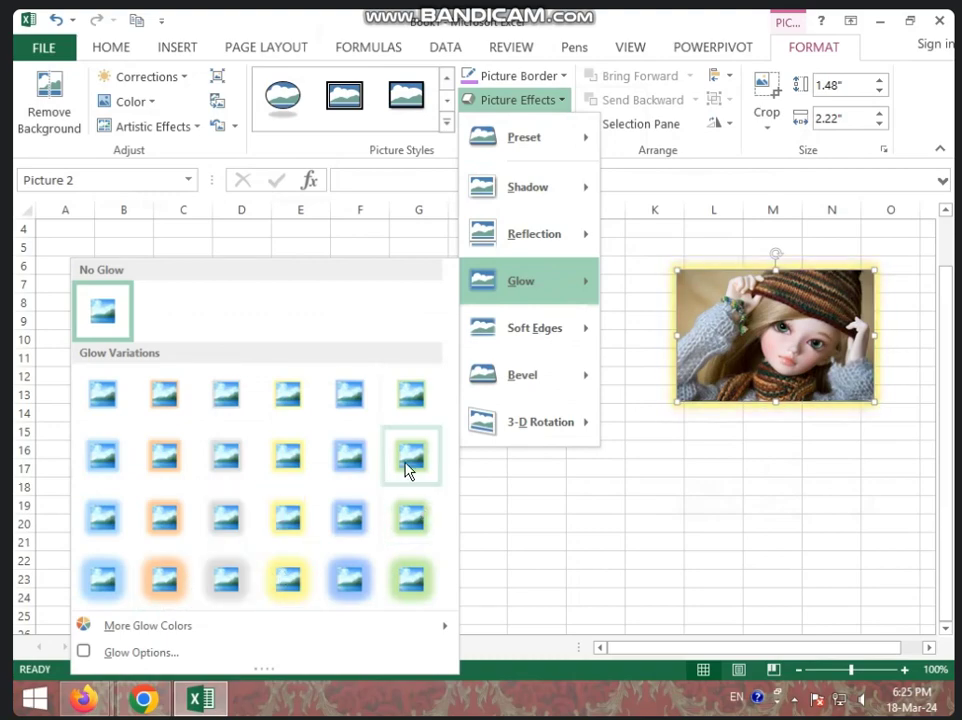
{"action": "mouse_move", "coordinate": [532, 343]}
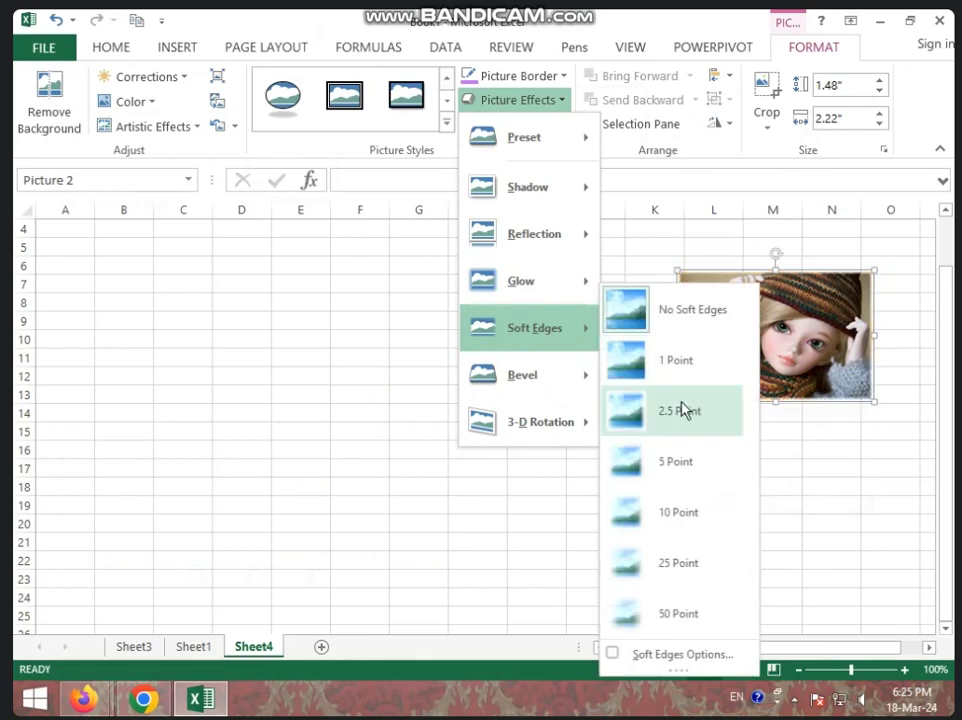
{"action": "left_click", "coordinate": [675, 566]}
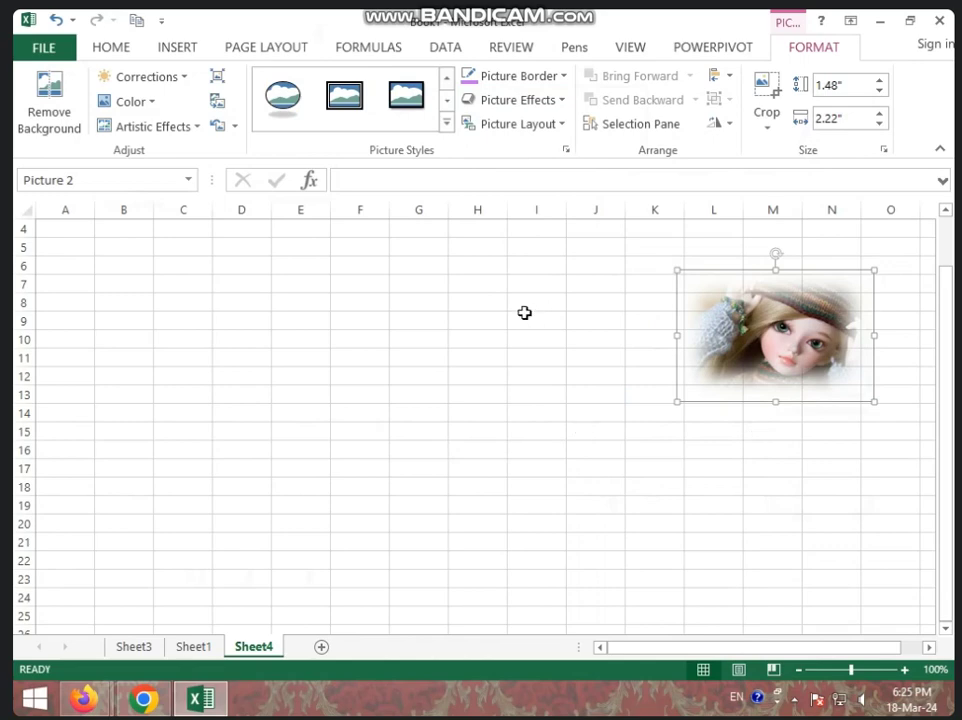
{"action": "left_click", "coordinate": [565, 100]}
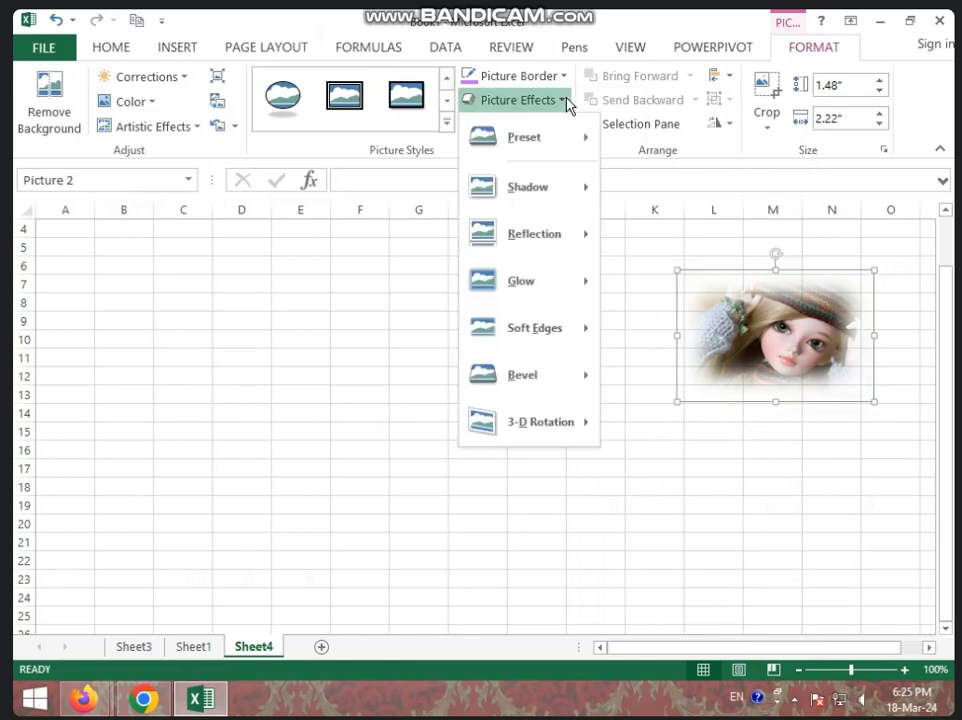
Step: Set No Soft Edges, then tilt the picture with a Parallel 3-D Rotation preset
{"action": "mouse_move", "coordinate": [579, 322]}
{"action": "left_click", "coordinate": [669, 319]}
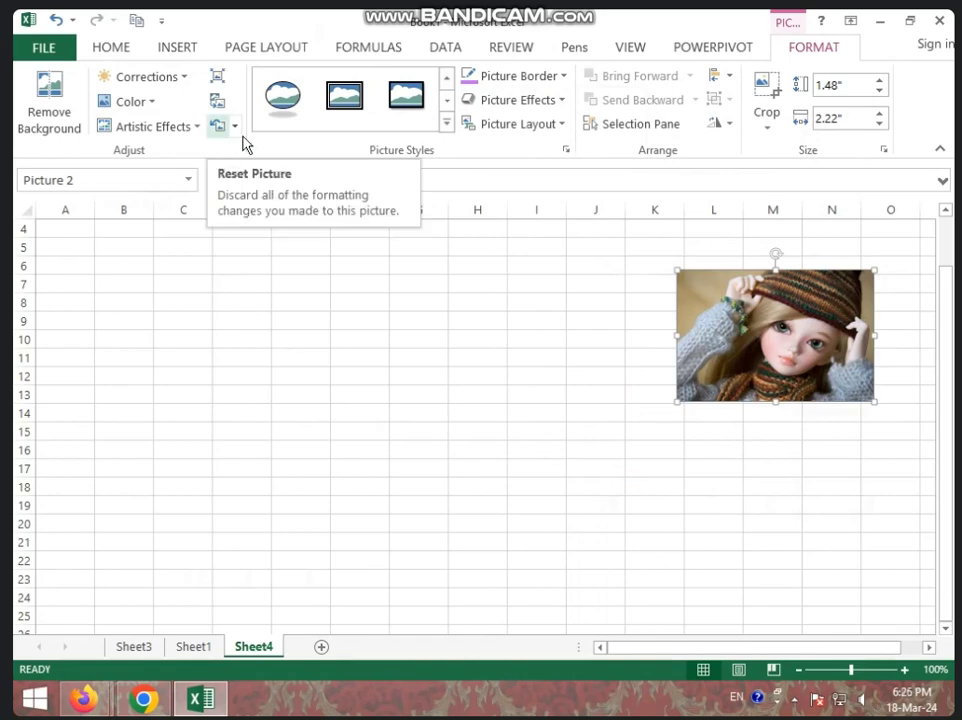
{"action": "left_click", "coordinate": [560, 102]}
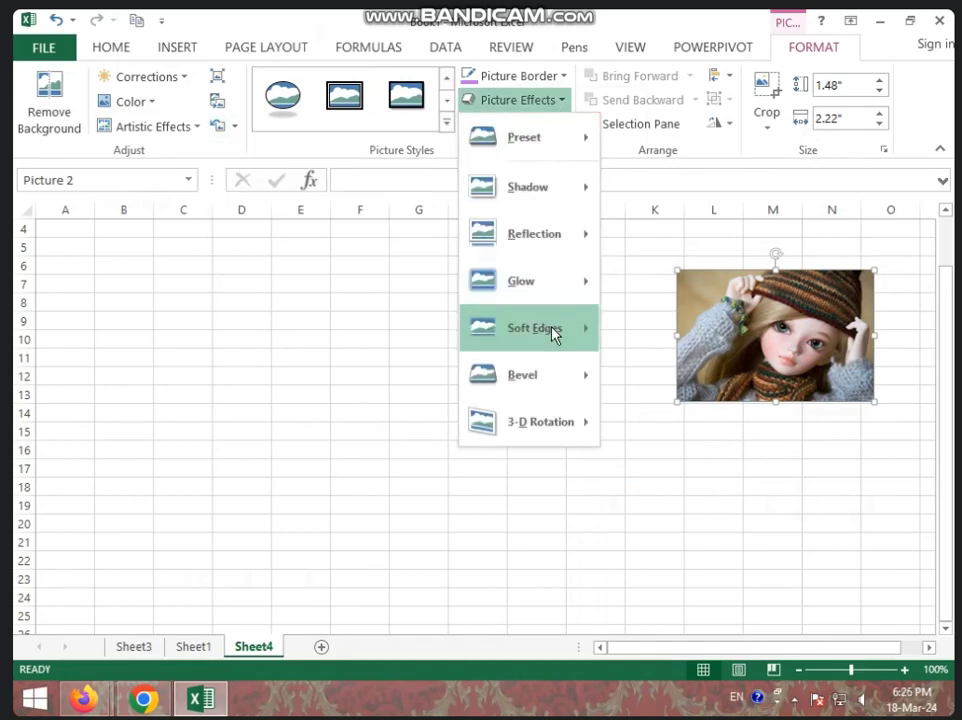
{"action": "mouse_move", "coordinate": [547, 378]}
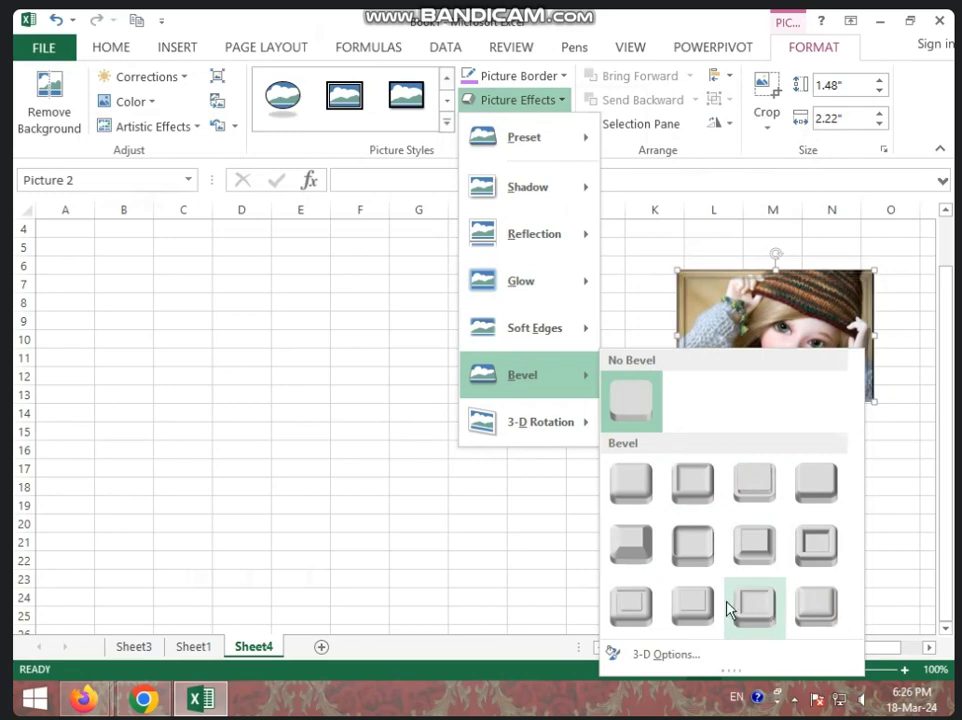
{"action": "mouse_move", "coordinate": [553, 428]}
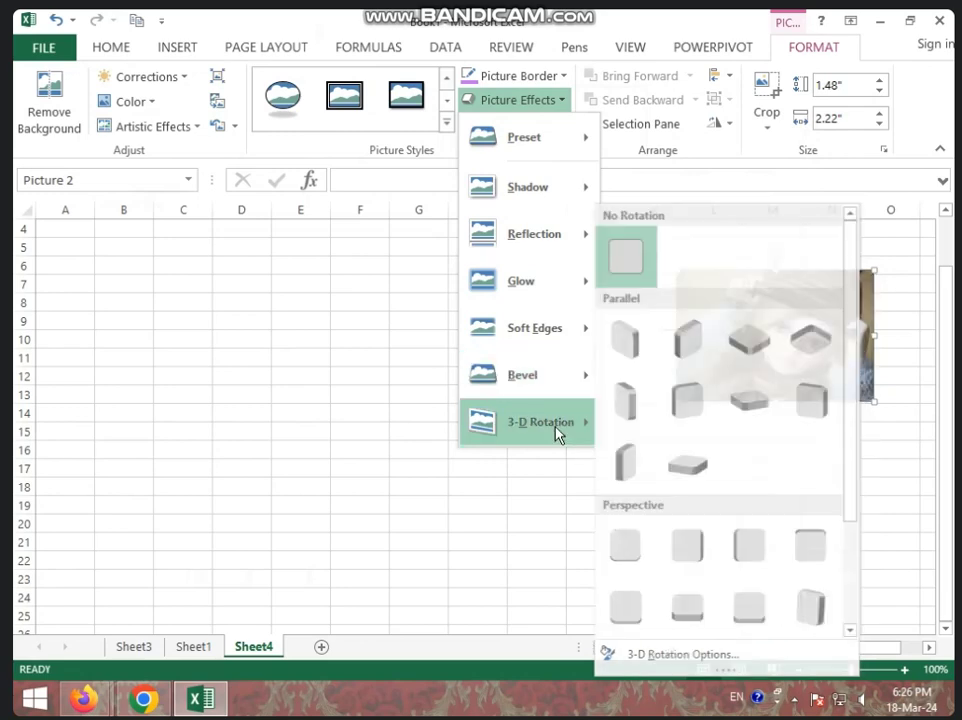
{"action": "left_click", "coordinate": [704, 477]}
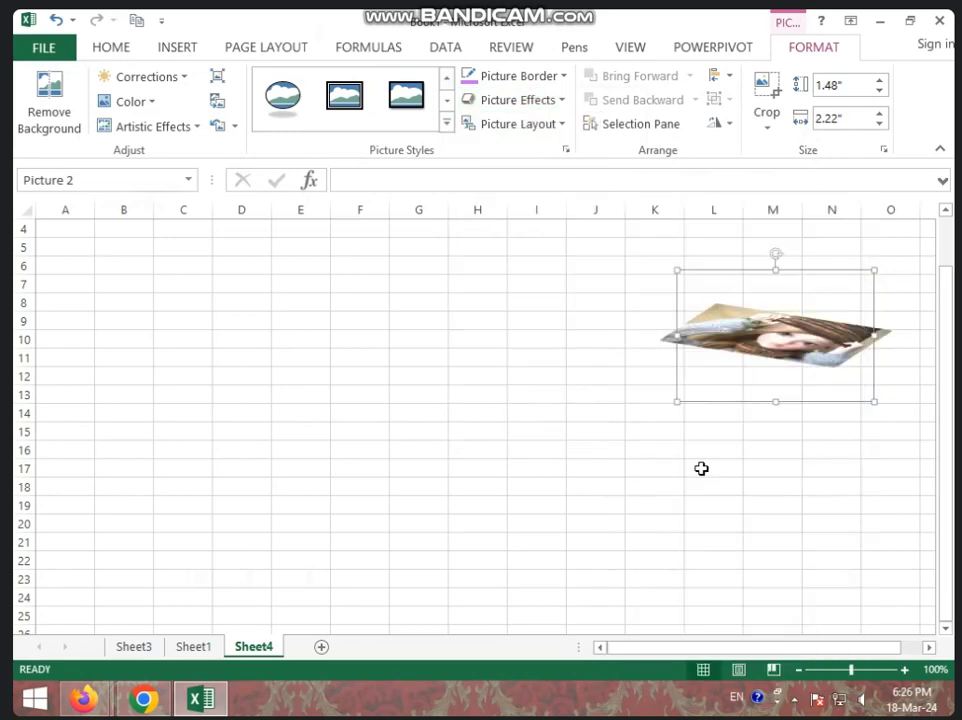